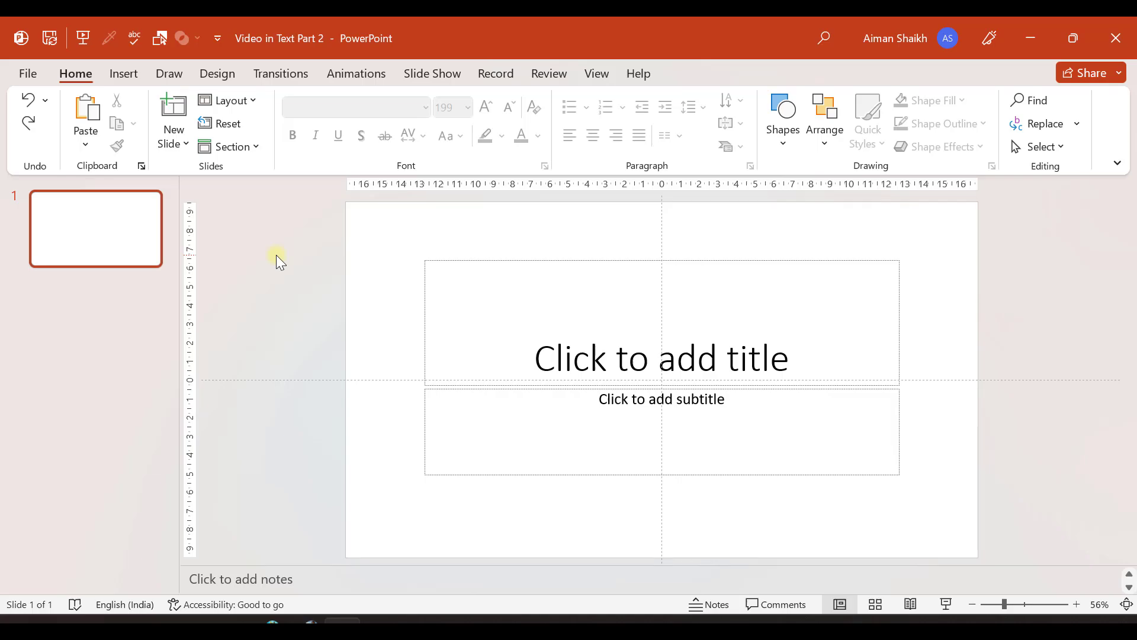
- Open the Stock Videos library from the Insert Video menu
left_click(122, 76)
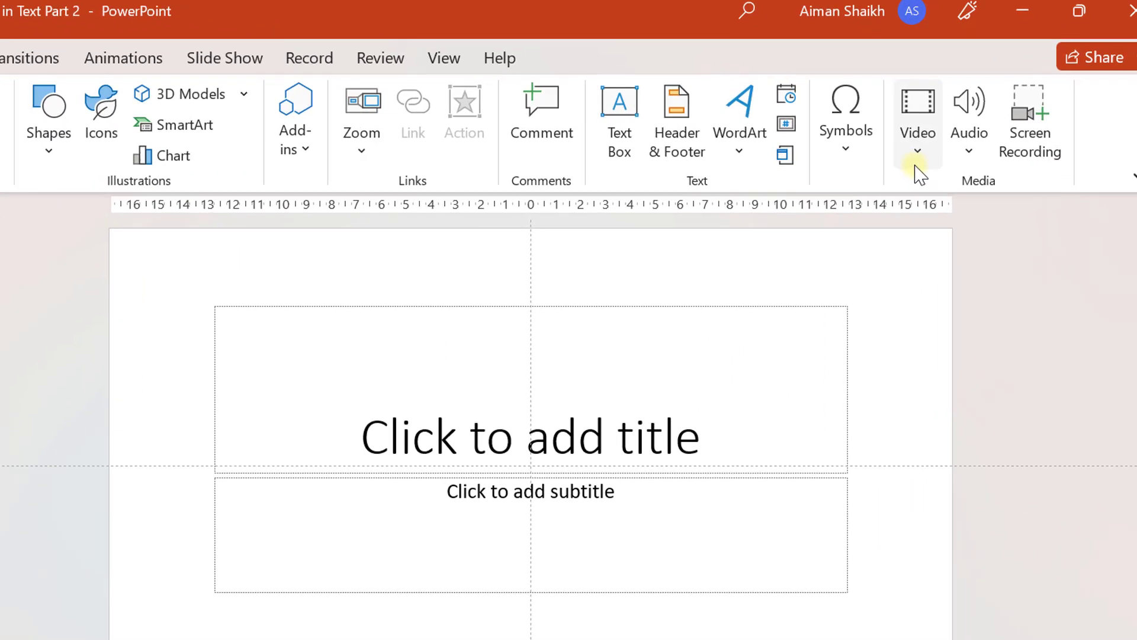
left_click(919, 165)
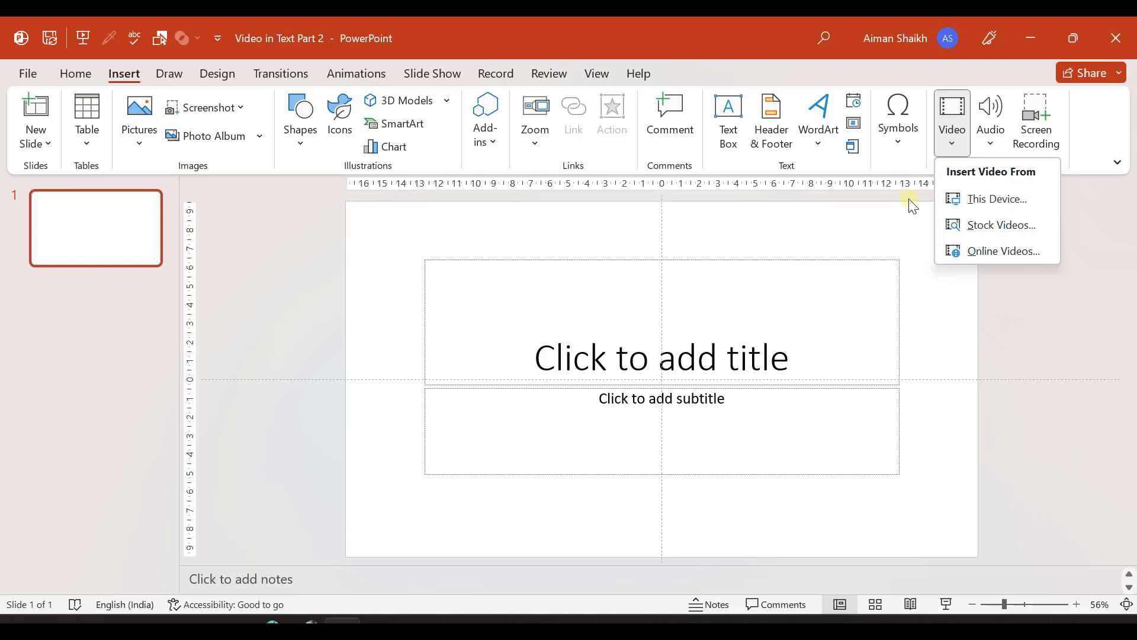
left_click(978, 226)
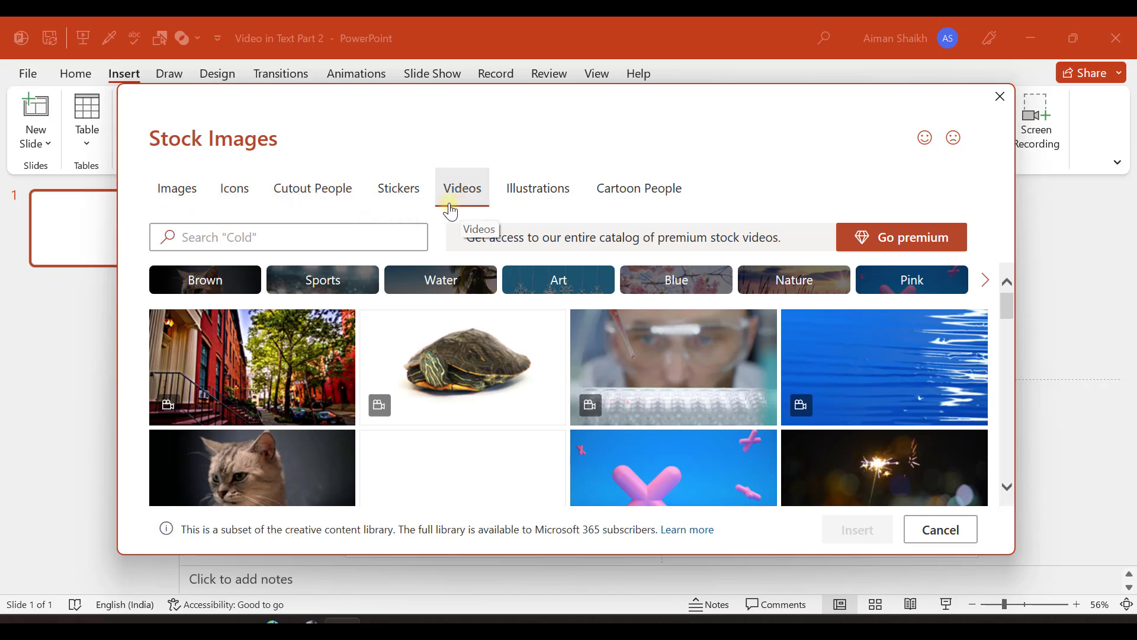
- Find the colourful sprinkled donuts clip among the stock videos and insert it onto the slide
left_click(256, 235)
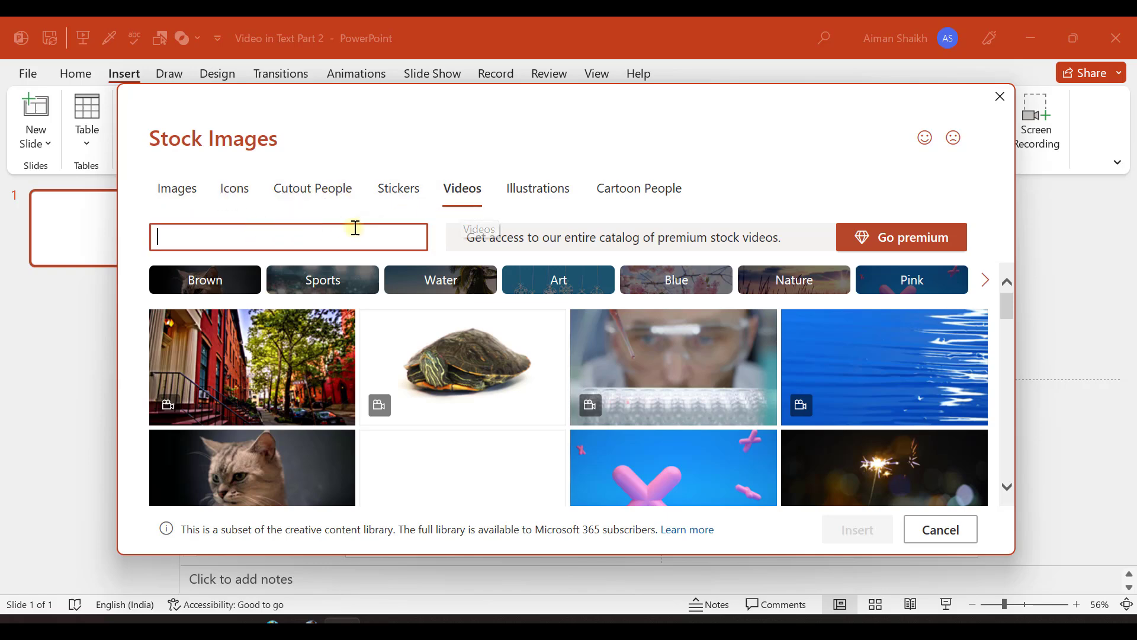
left_click(188, 244)
left_click(134, 249)
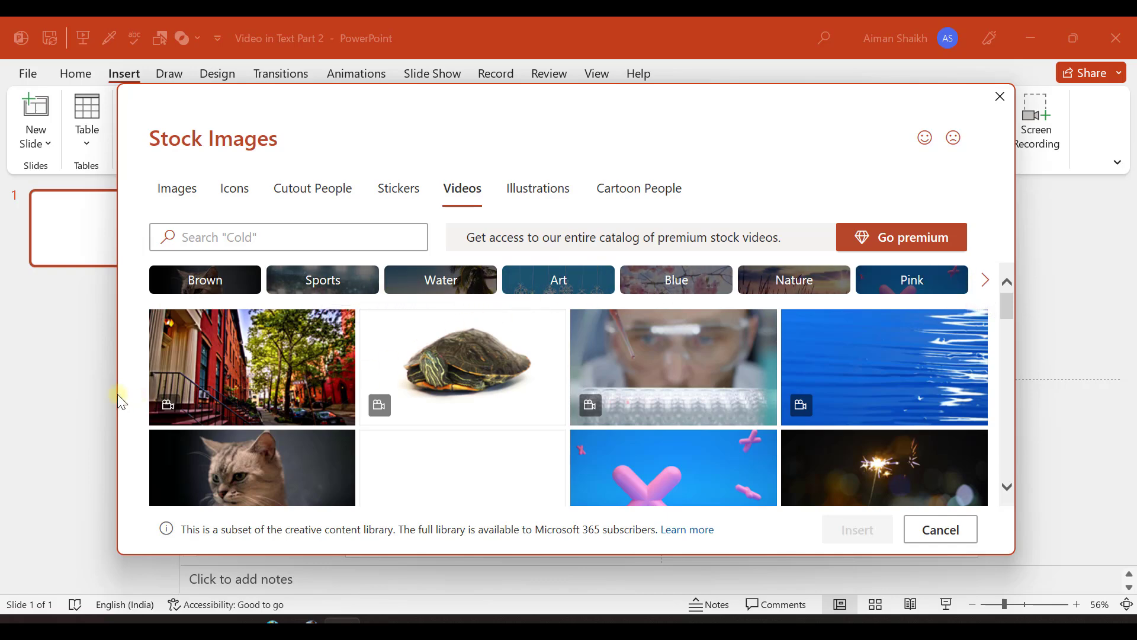
scroll(367, 393, "down", 5)
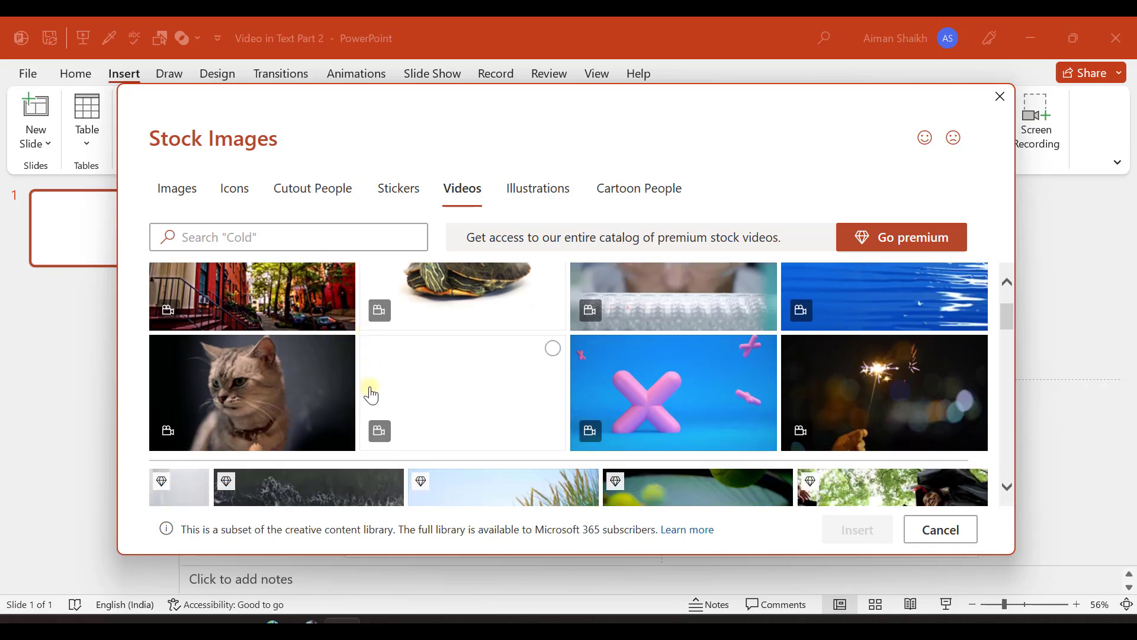
scroll(404, 385, "down", 8)
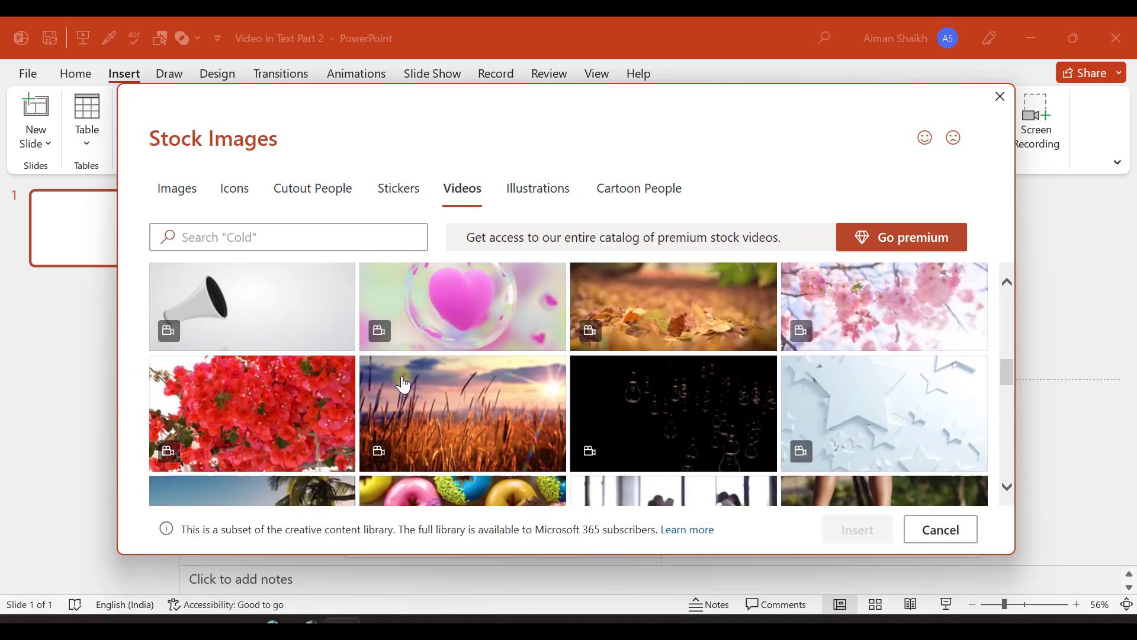
scroll(404, 385, "down", 1)
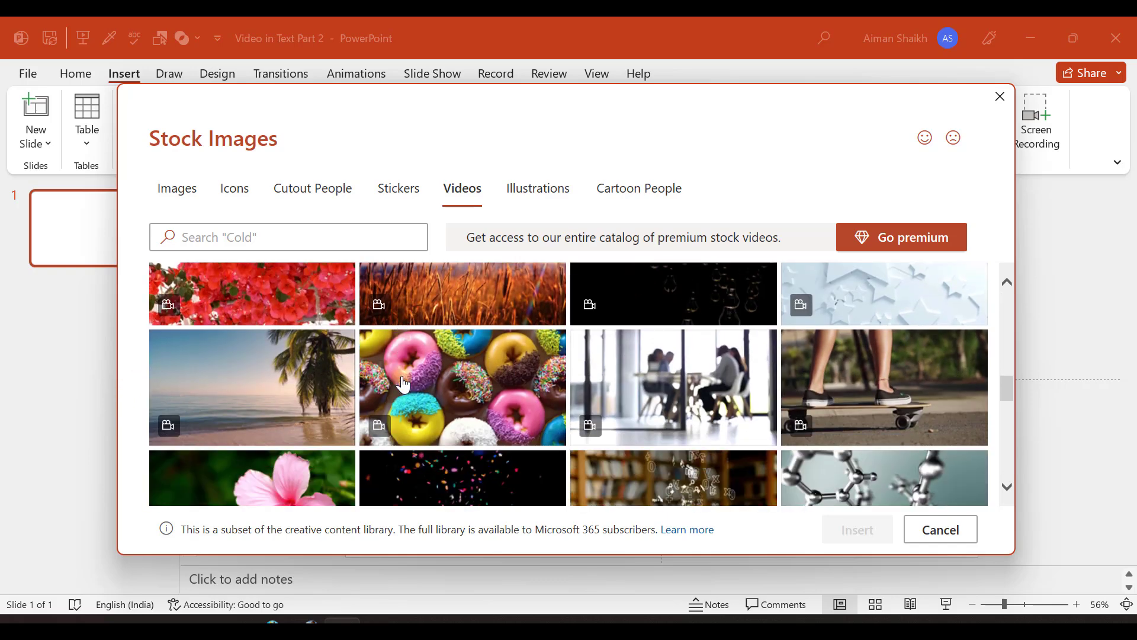
left_click(453, 393)
left_click(858, 530)
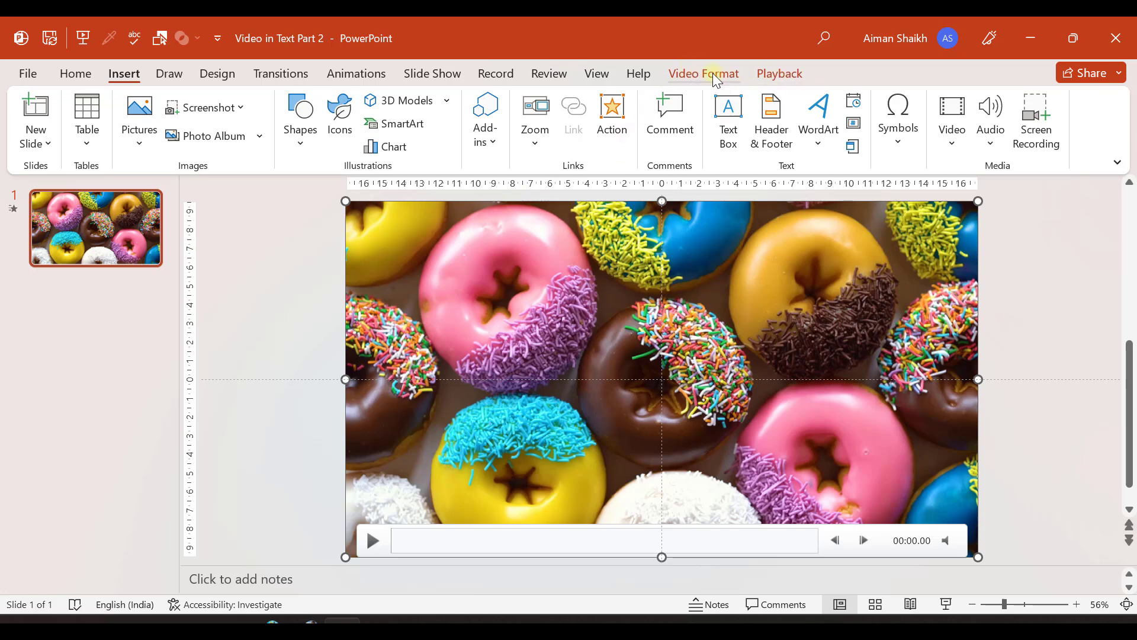
- Review the donut video's Playback and Format settings, then deselect the video
left_click(785, 73)
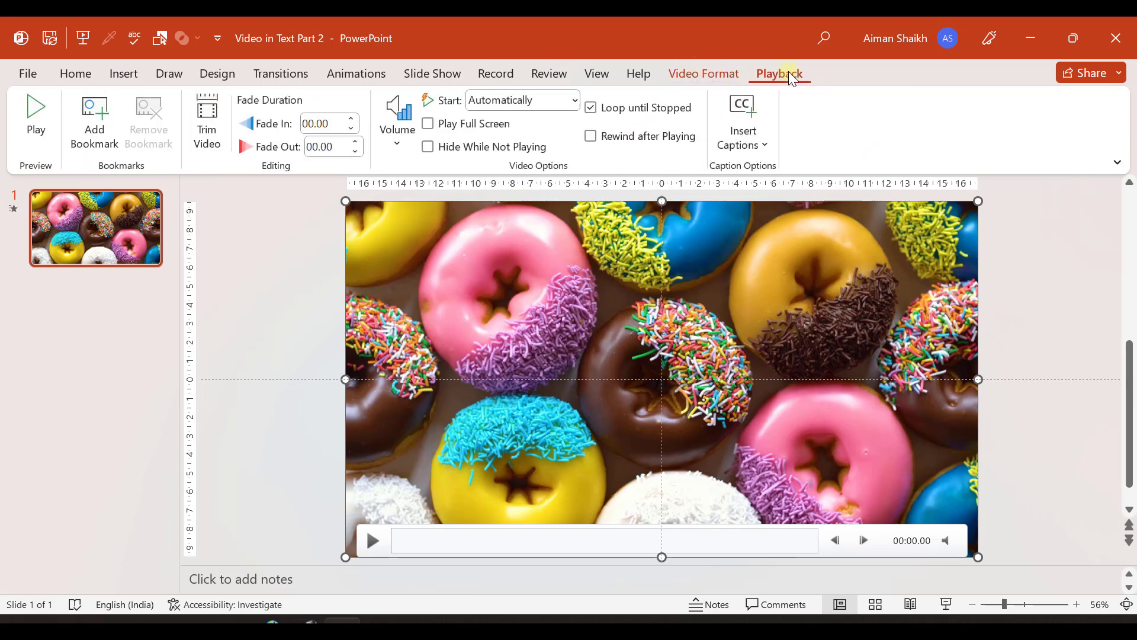
left_click(714, 80)
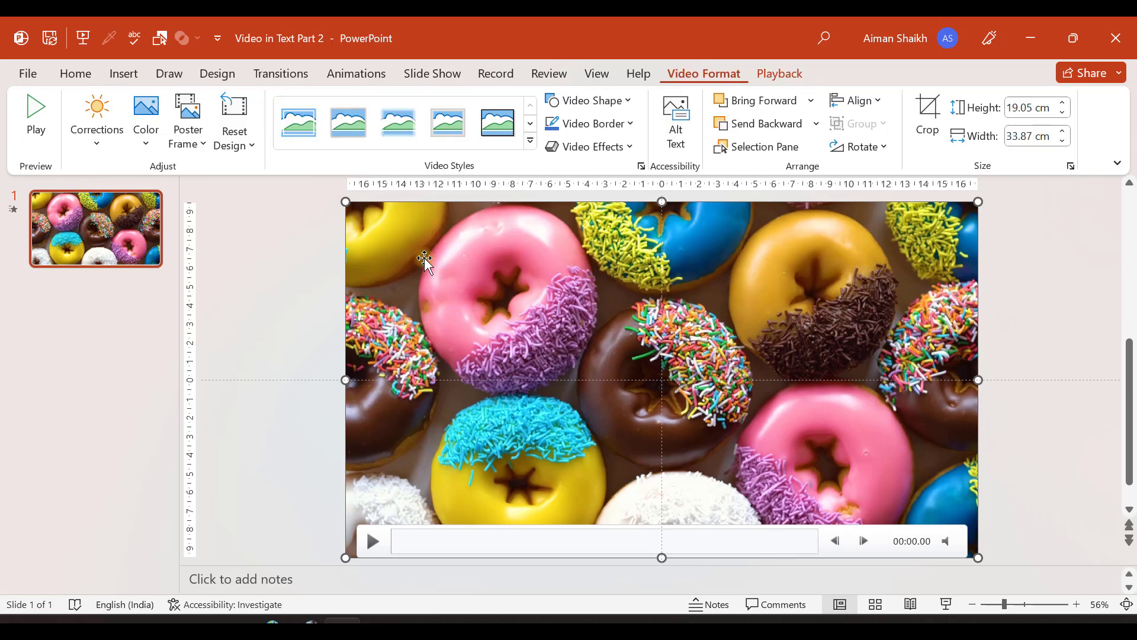
left_click(781, 75)
left_click(303, 216)
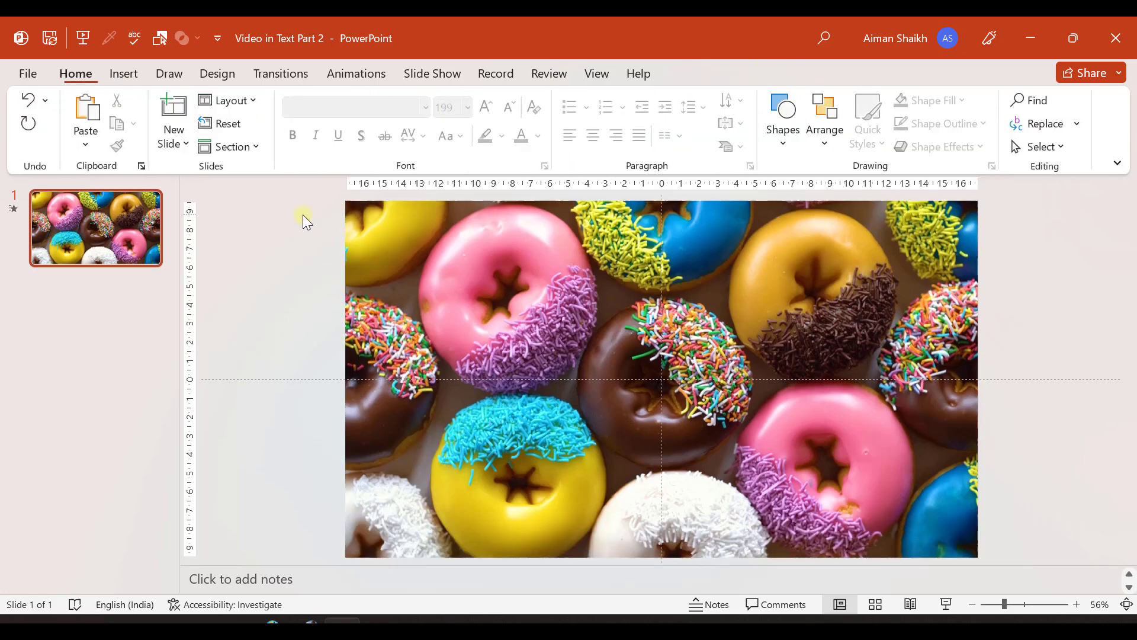
- Add a text box reading DONUTS and move it onto the donut video
left_click(129, 75)
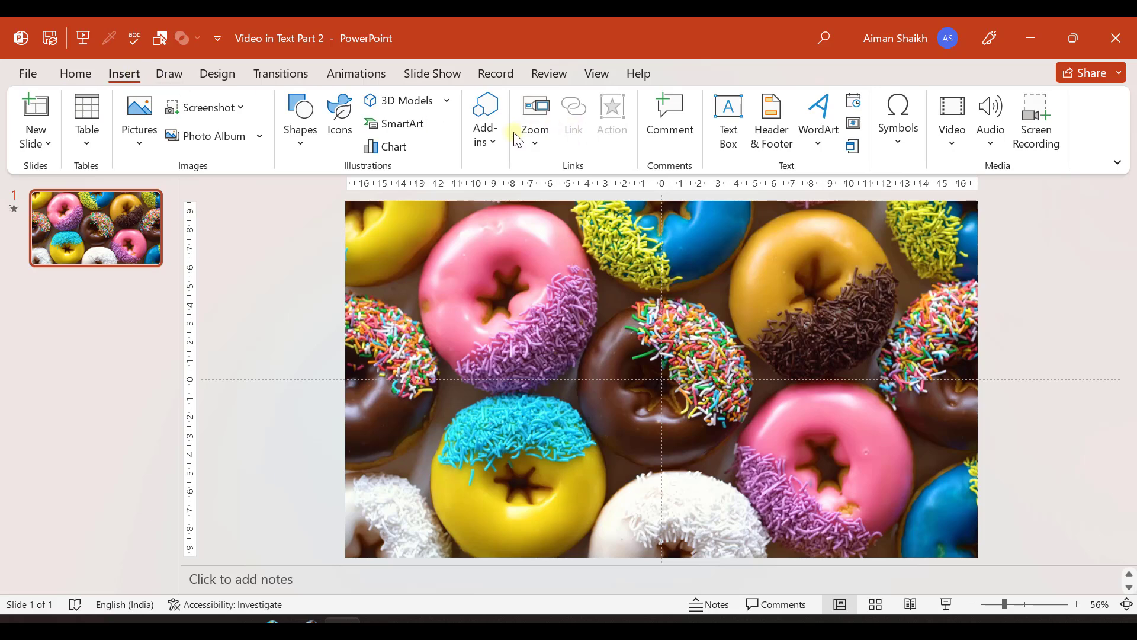
left_click(727, 113)
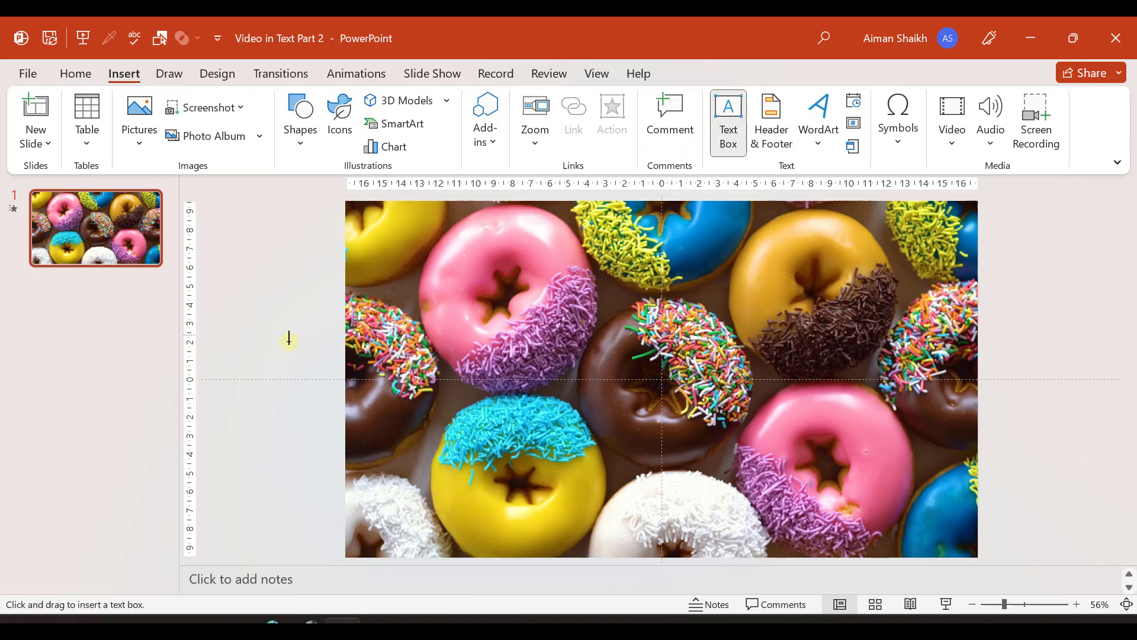
left_click(282, 346)
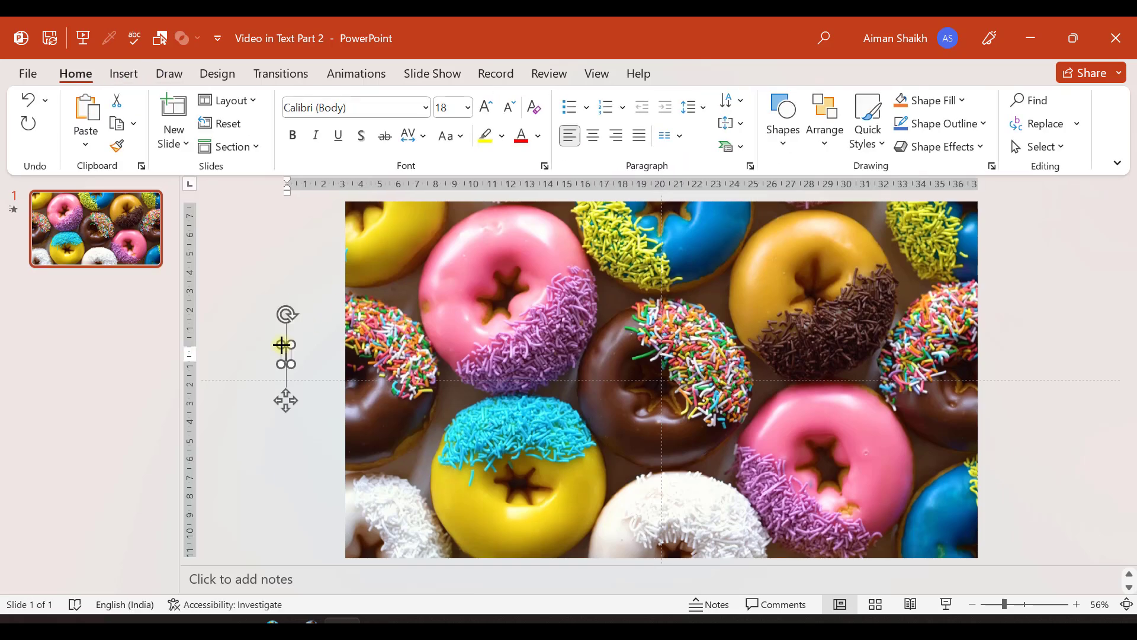
type("DONUT")
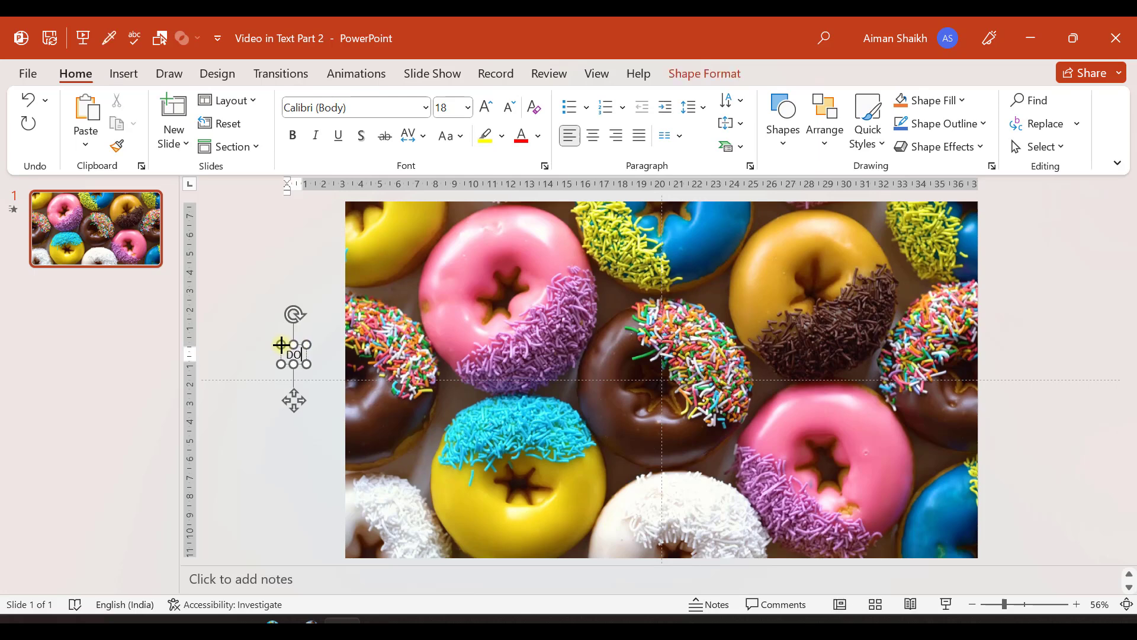
left_click_drag(290, 347, 657, 271)
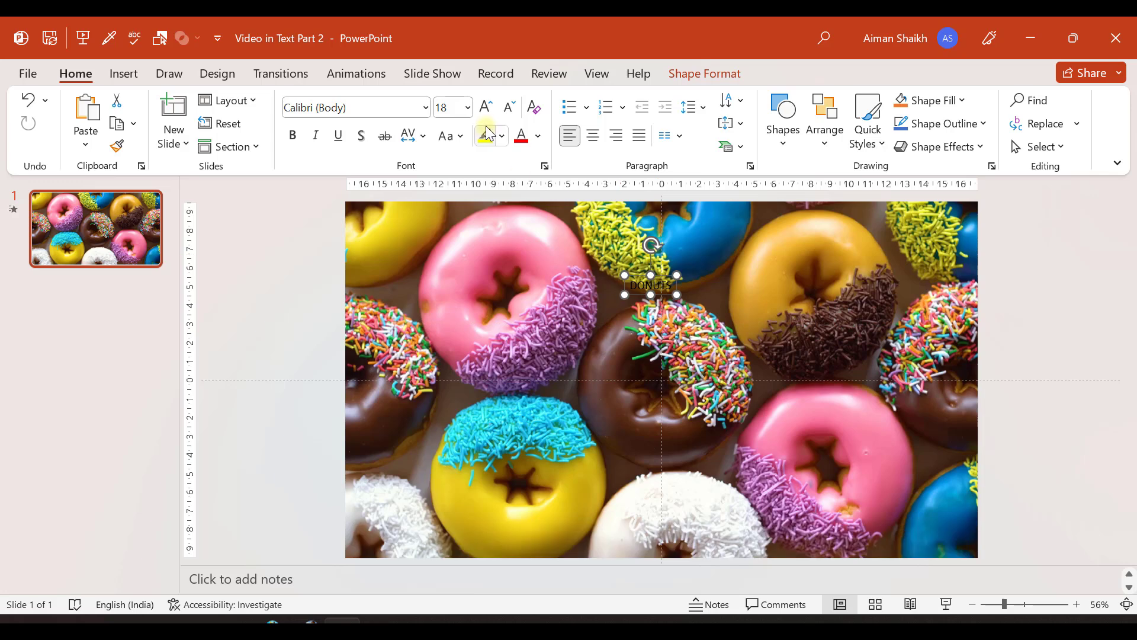
- Enlarge the DONUTS text with repeated font size increases
left_click(486, 106)
left_click(485, 107)
left_click(486, 106)
left_click(486, 106)
left_click(485, 106)
left_click(485, 107)
left_click(486, 106)
left_click(486, 107)
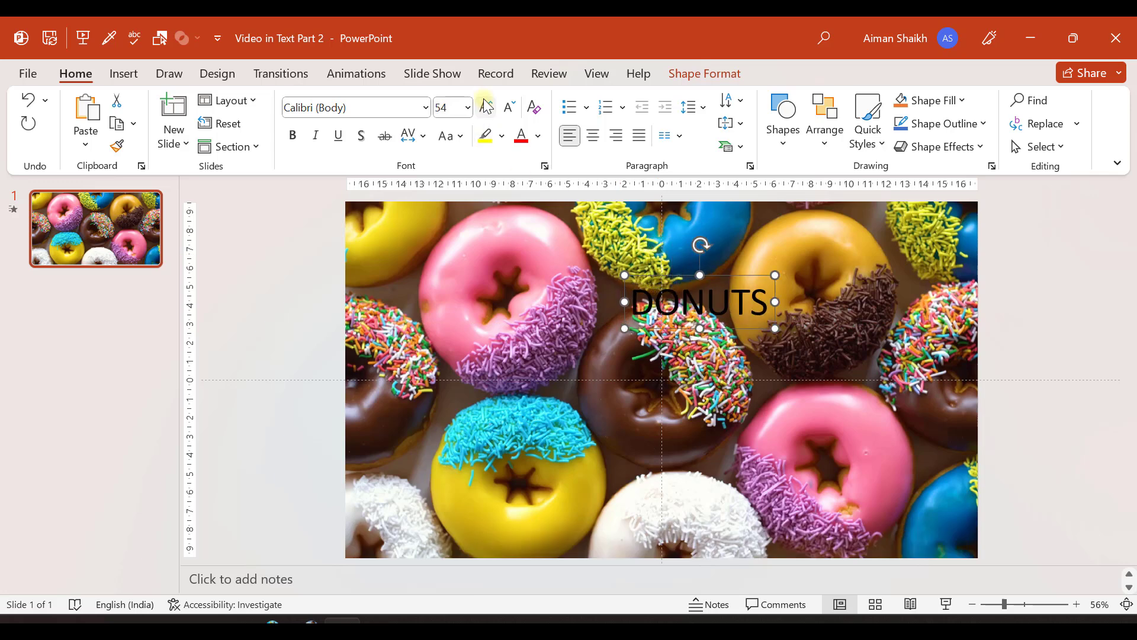
left_click(485, 107)
left_click(486, 107)
left_click(486, 107)
left_click(486, 107)
left_click(485, 107)
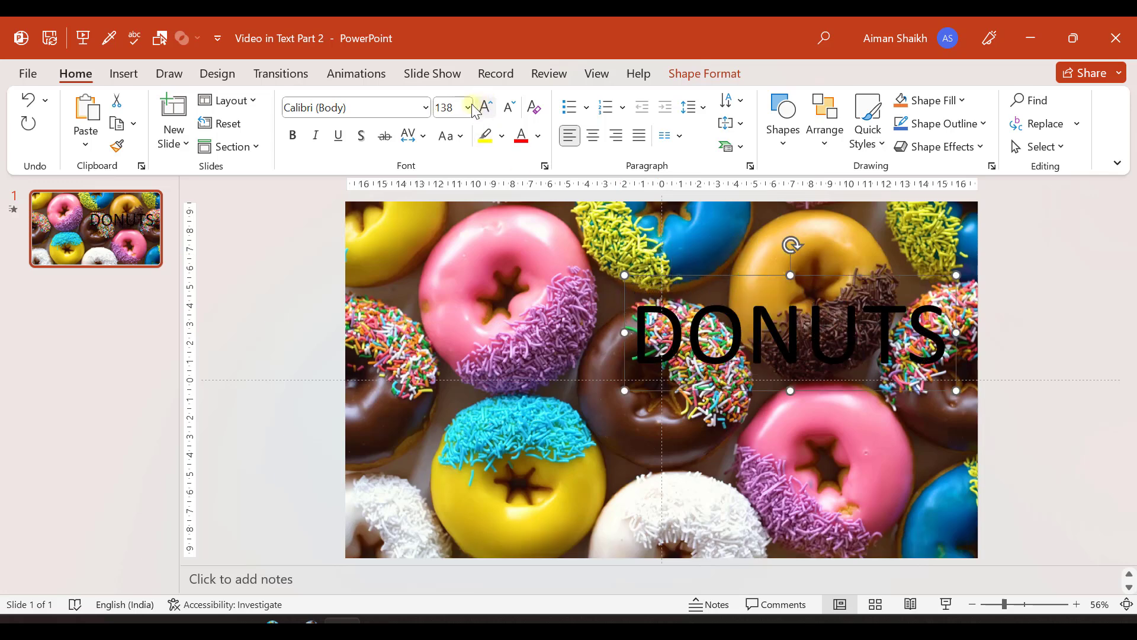
- Set the DONUTS font to Arial Black, enlarge it to 166 pt, and move it within the slide
left_click(426, 108)
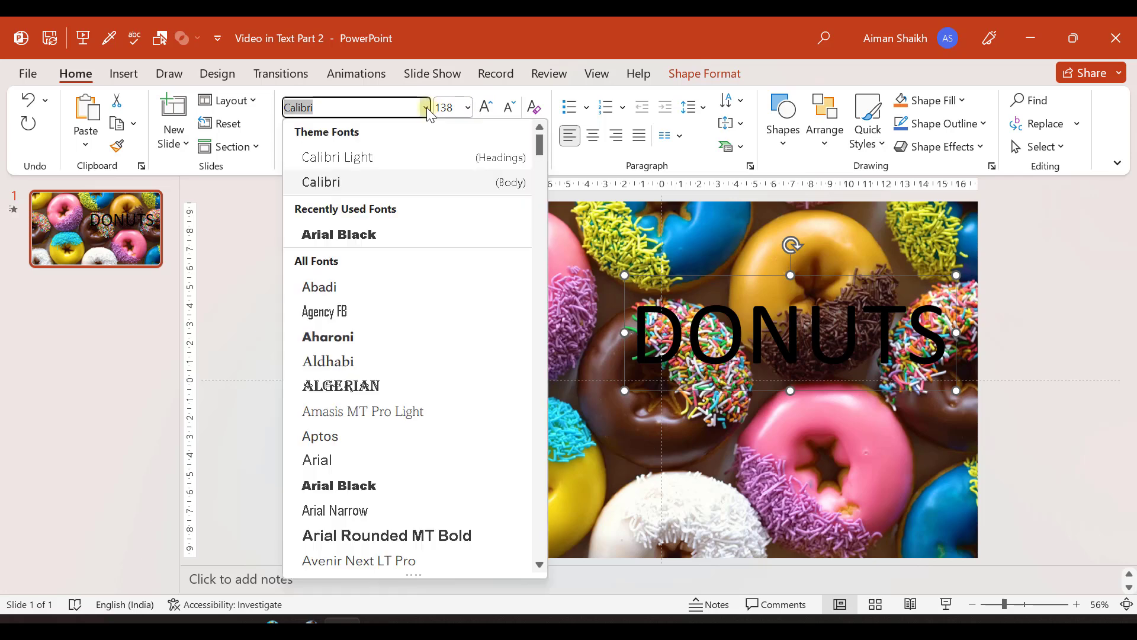
left_click(364, 236)
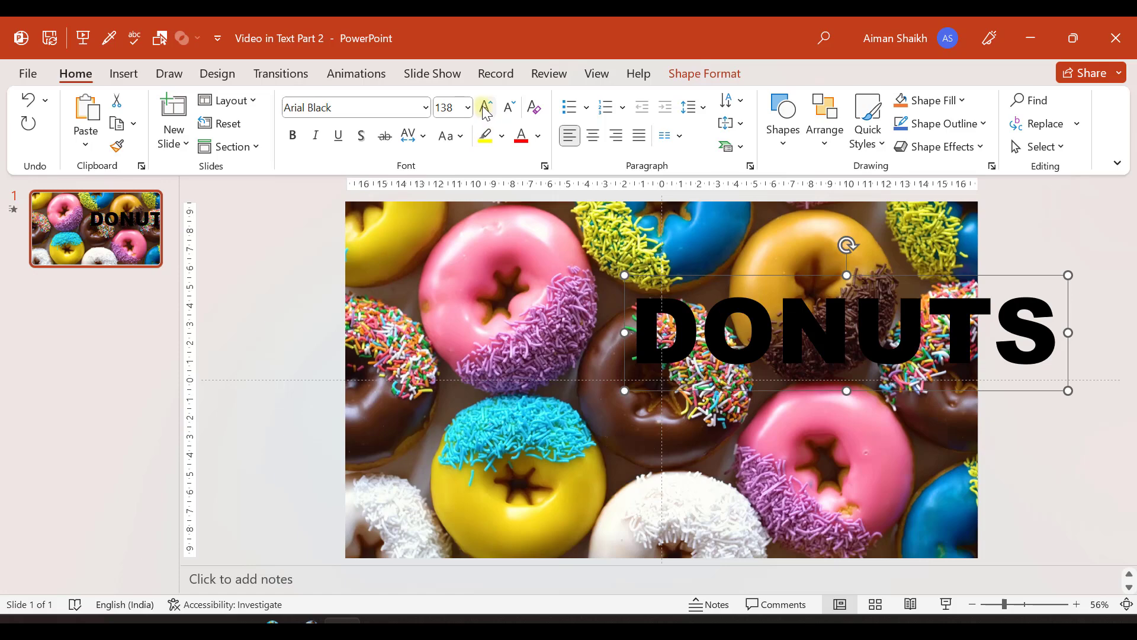
left_click(486, 108)
left_click_drag(978, 276, 736, 311)
double_click(602, 324)
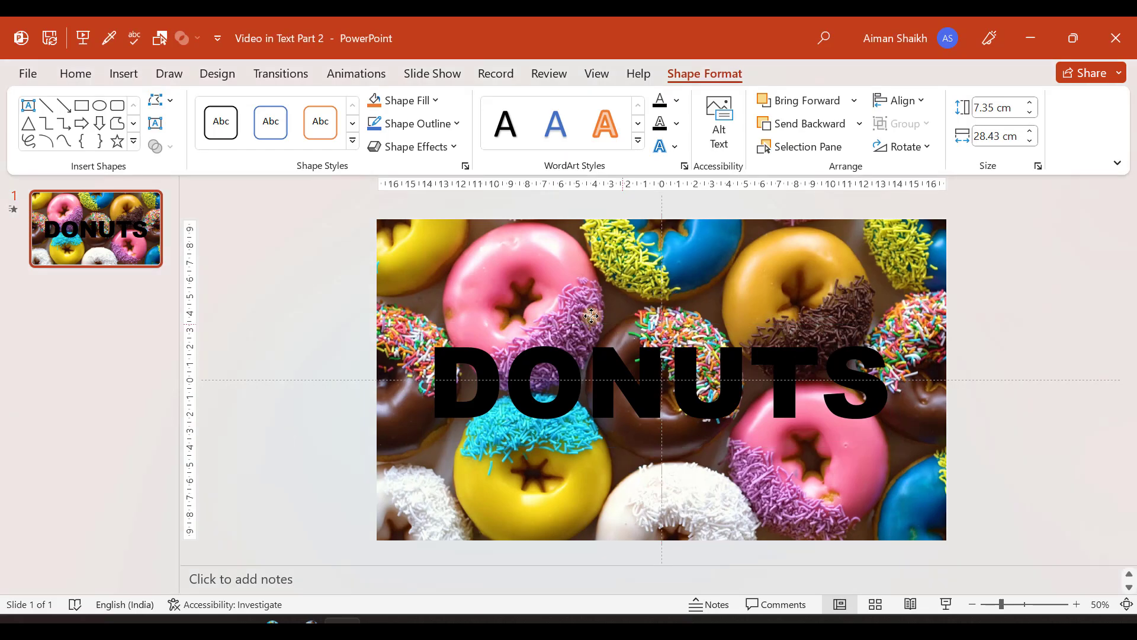
- Nudge the DONUTS text box, then apply Align Center and Align Middle to it
left_click_drag(637, 326, 640, 300)
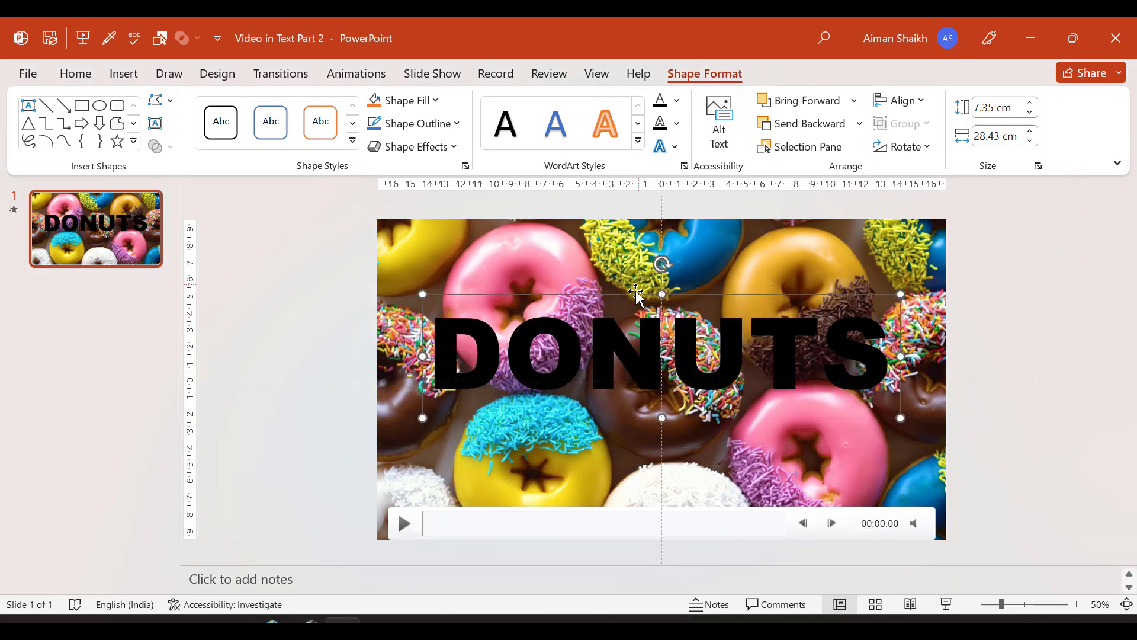
mouse_move(600, 290)
left_mouse_down()
mouse_move(606, 325)
mouse_move(592, 292)
left_mouse_up()
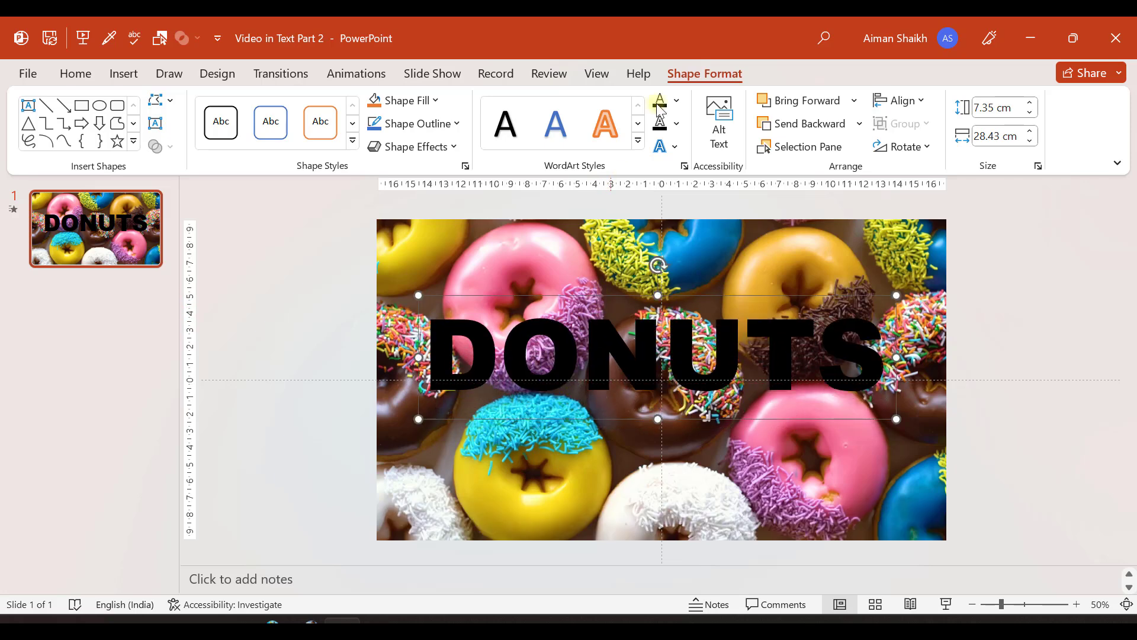
left_click(902, 101)
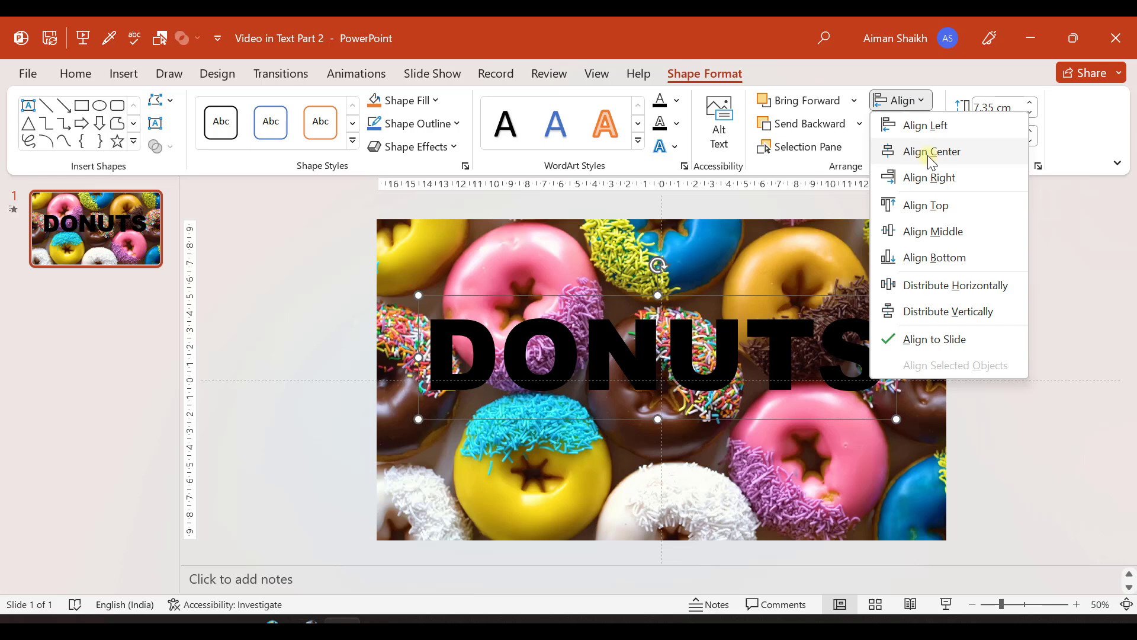
left_click(928, 154)
left_click(907, 105)
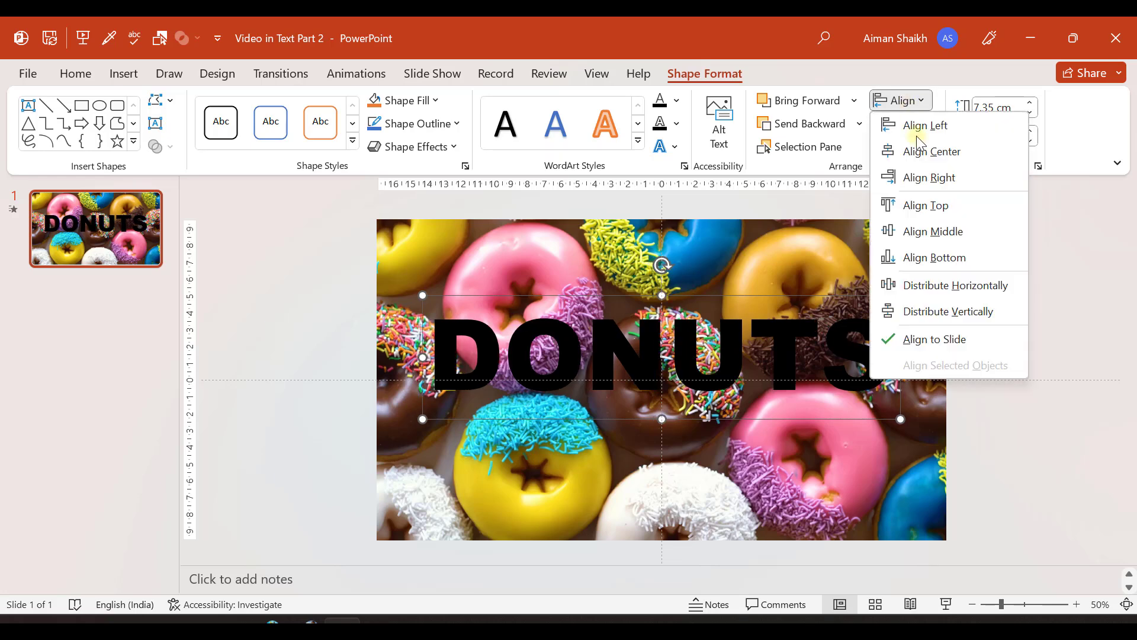
left_click(922, 232)
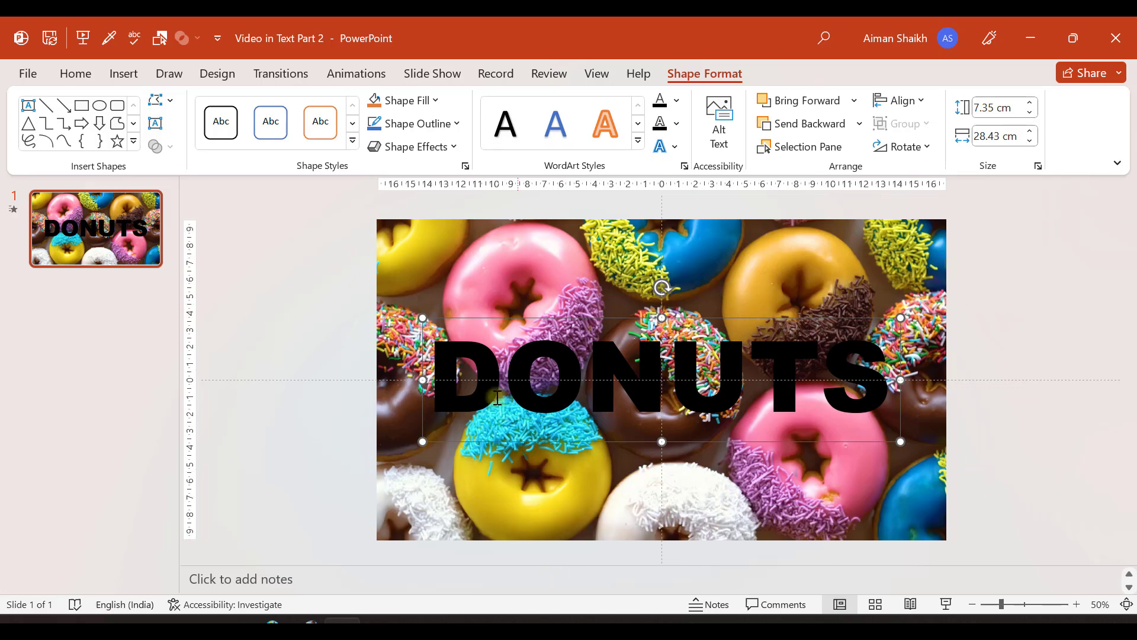
- Drag a corner of the donut video inward so white slide margins surround it
left_click(403, 260)
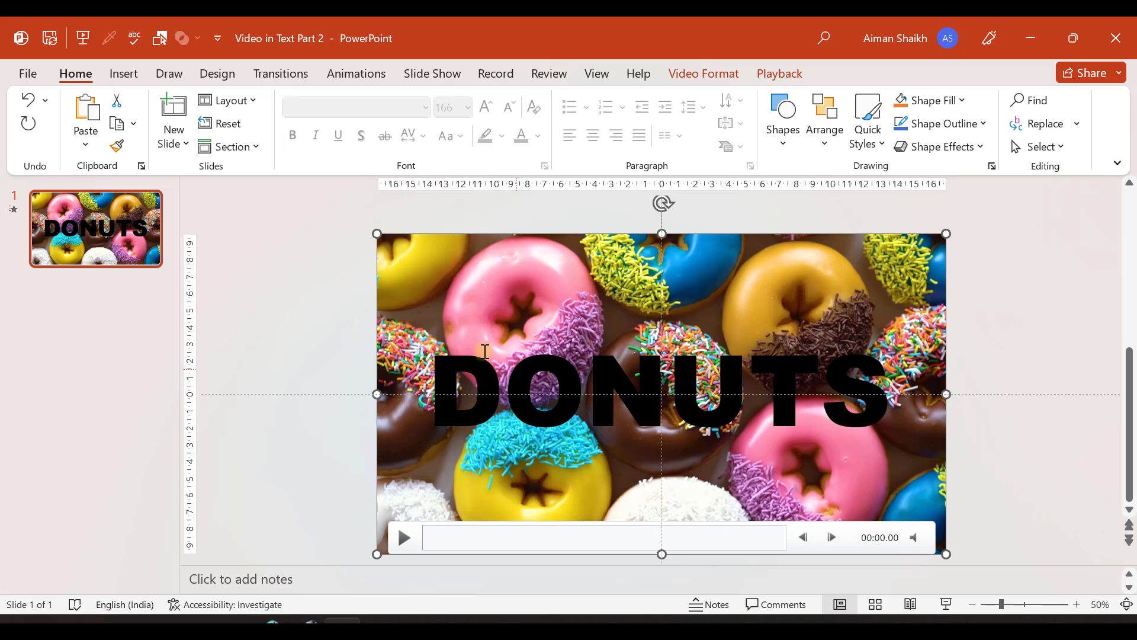
left_click_drag(377, 233, 423, 290)
left_click(302, 324)
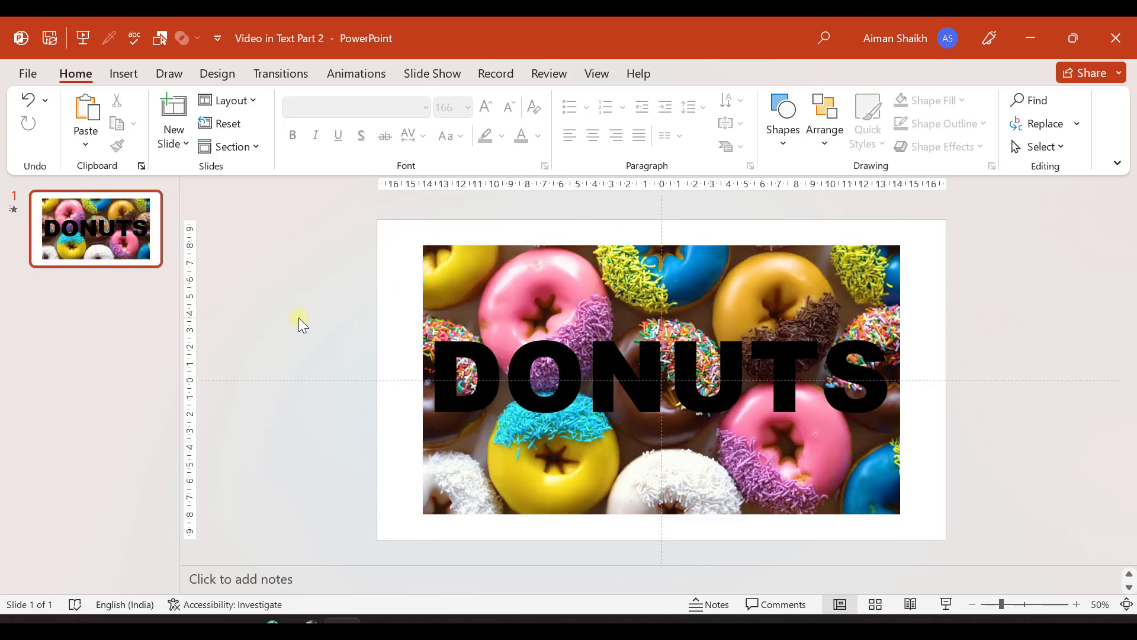
left_click(472, 295)
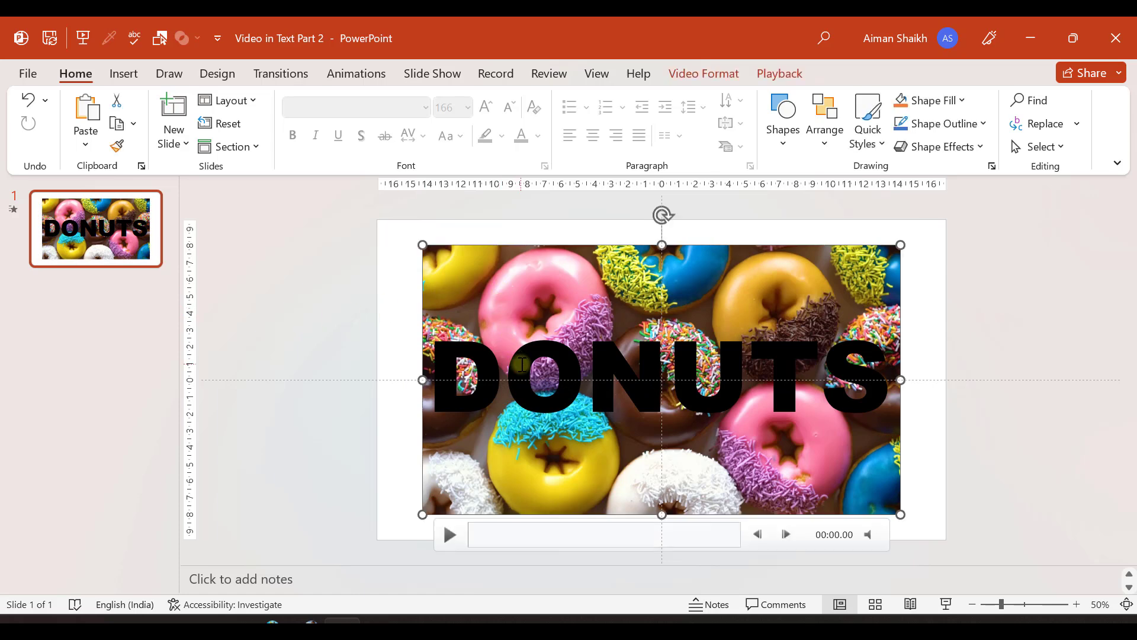
left_click(521, 364)
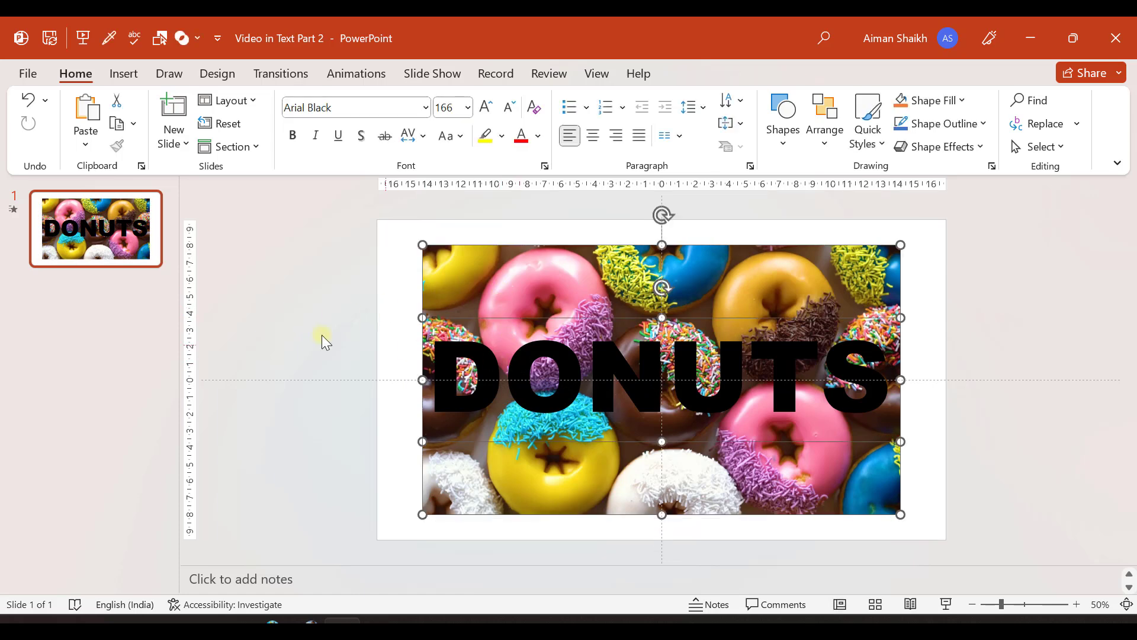
left_click(437, 259)
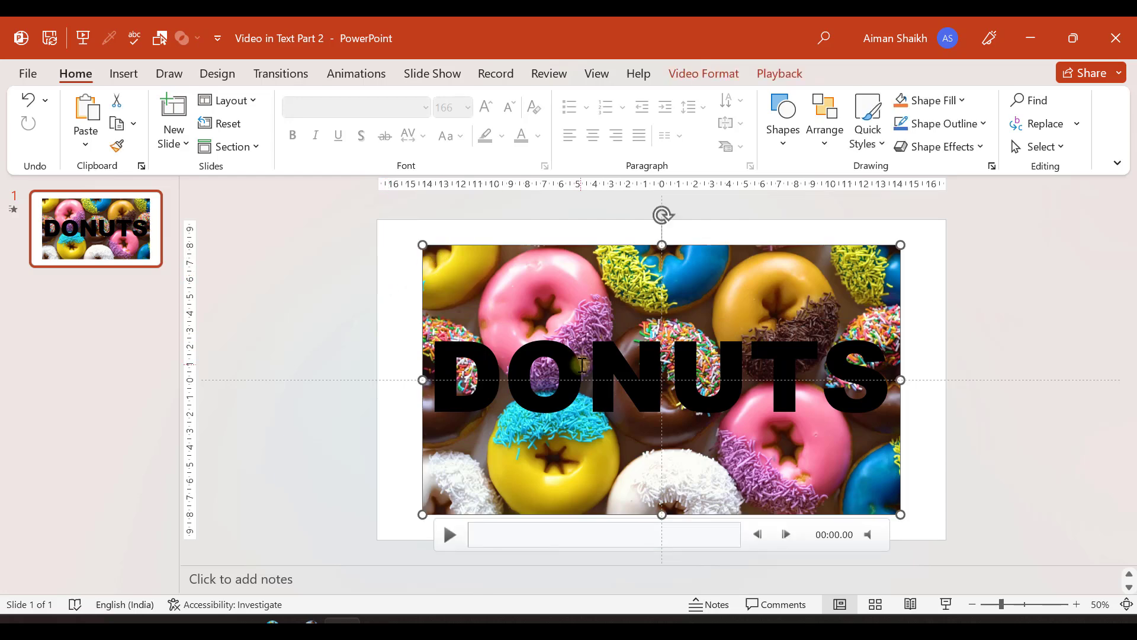
left_click(568, 362)
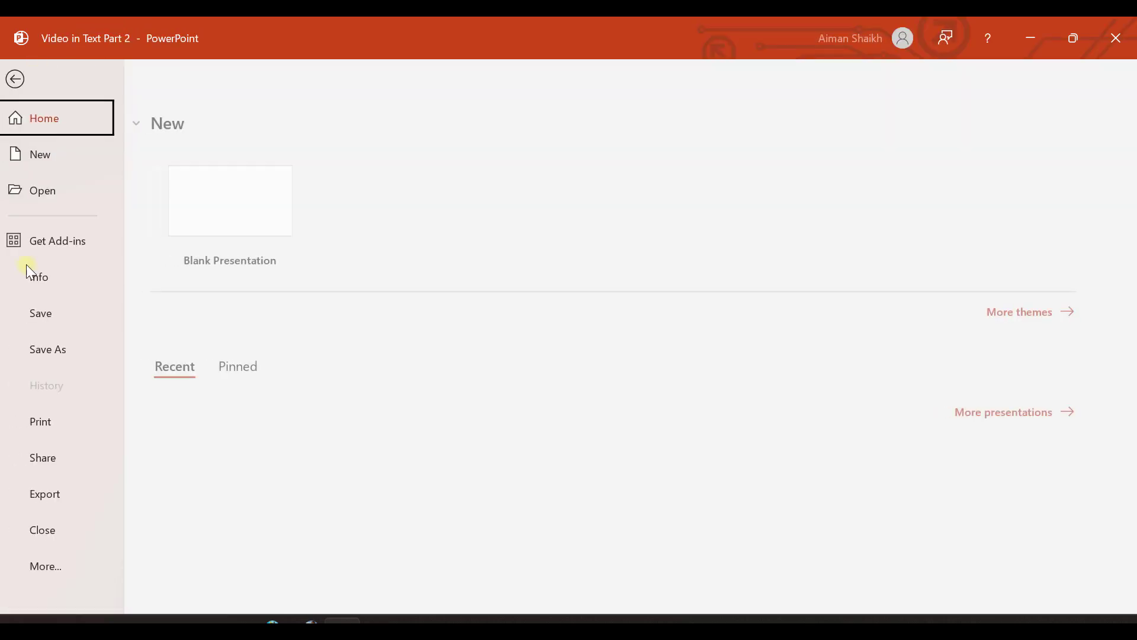
- In PowerPoint Options, add Merge Shapes from All Commands to the Quick Access Toolbar
left_click(54, 566)
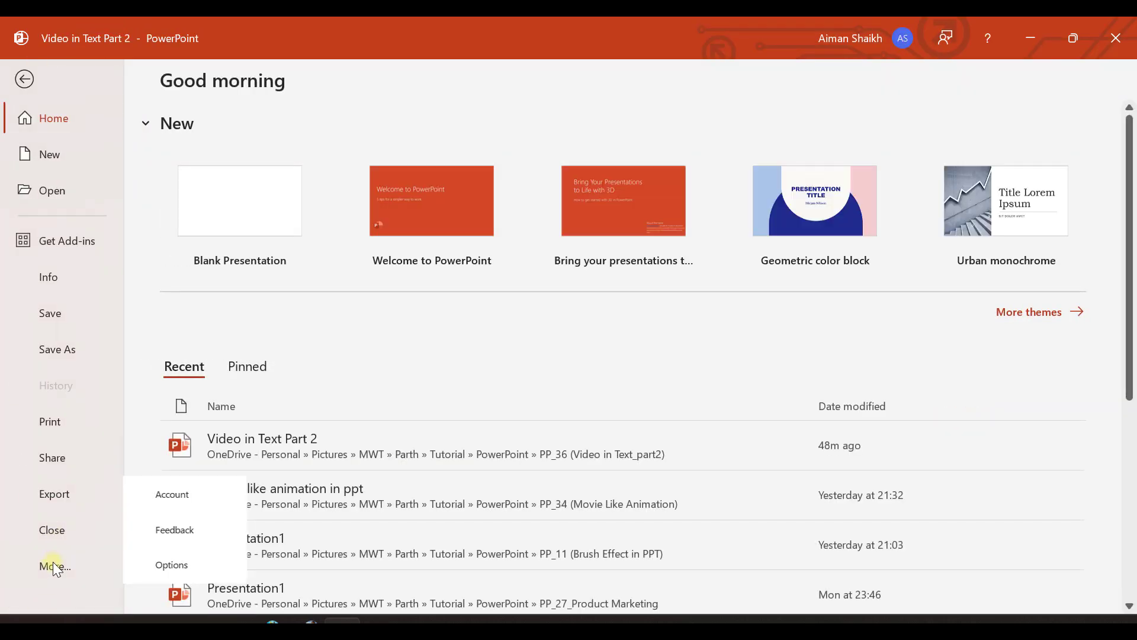
left_click(171, 559)
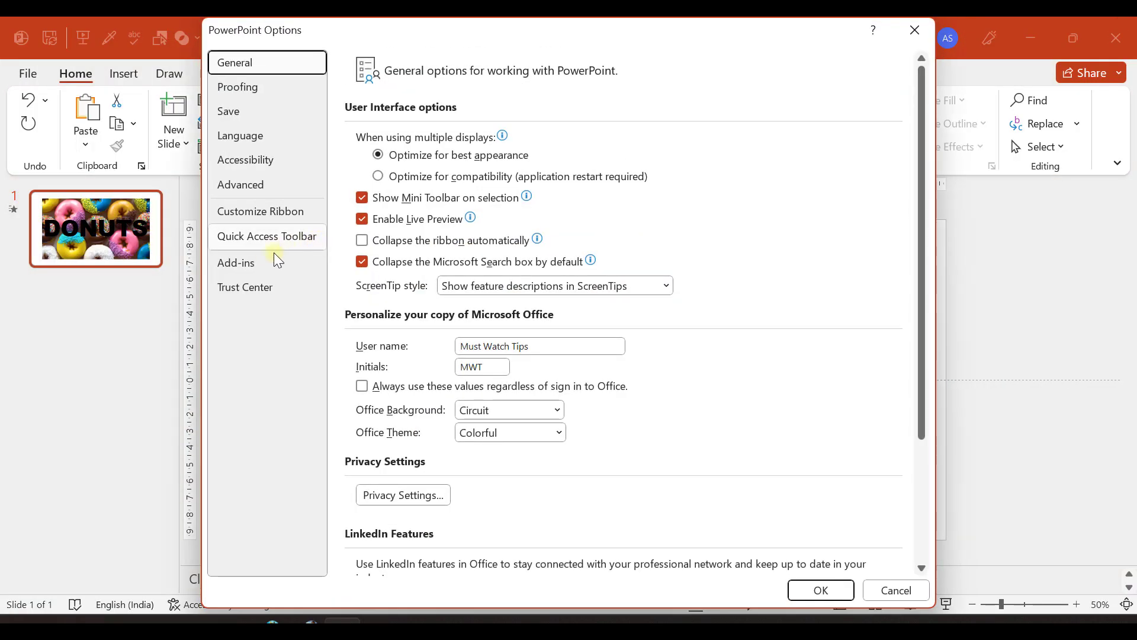
left_click(251, 225)
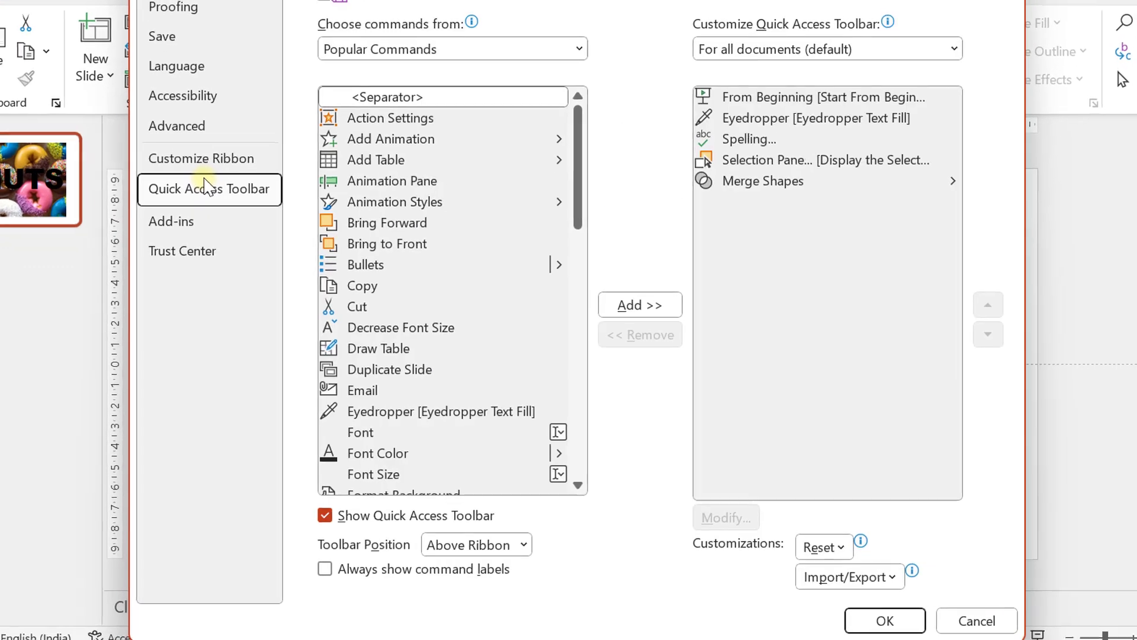
left_click(414, 43)
left_click(363, 112)
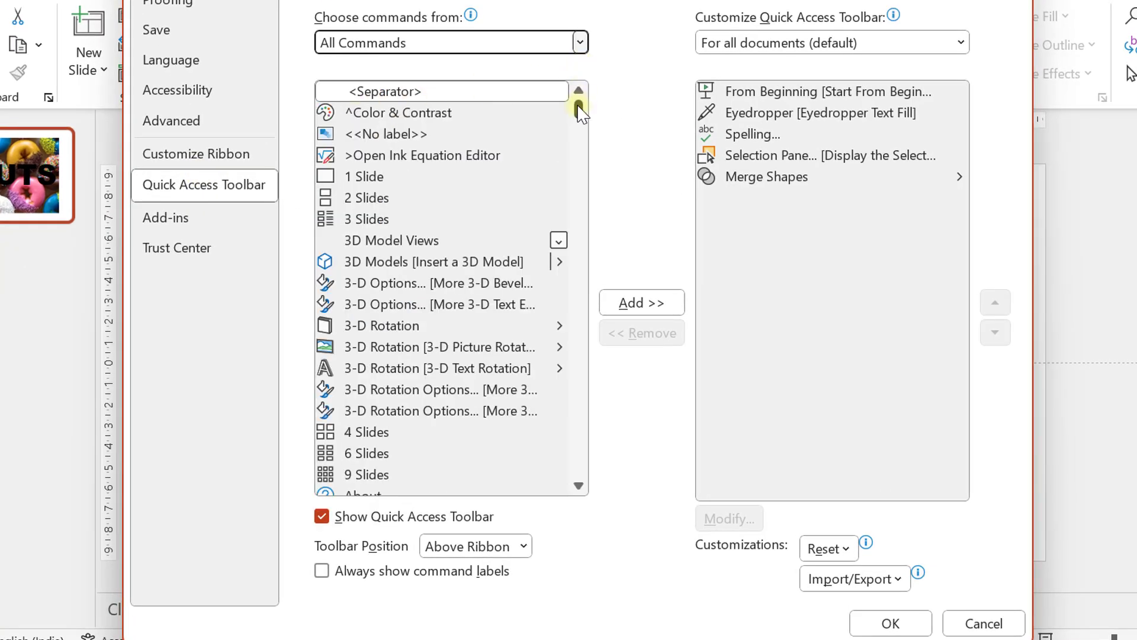
left_click_drag(580, 113, 583, 289)
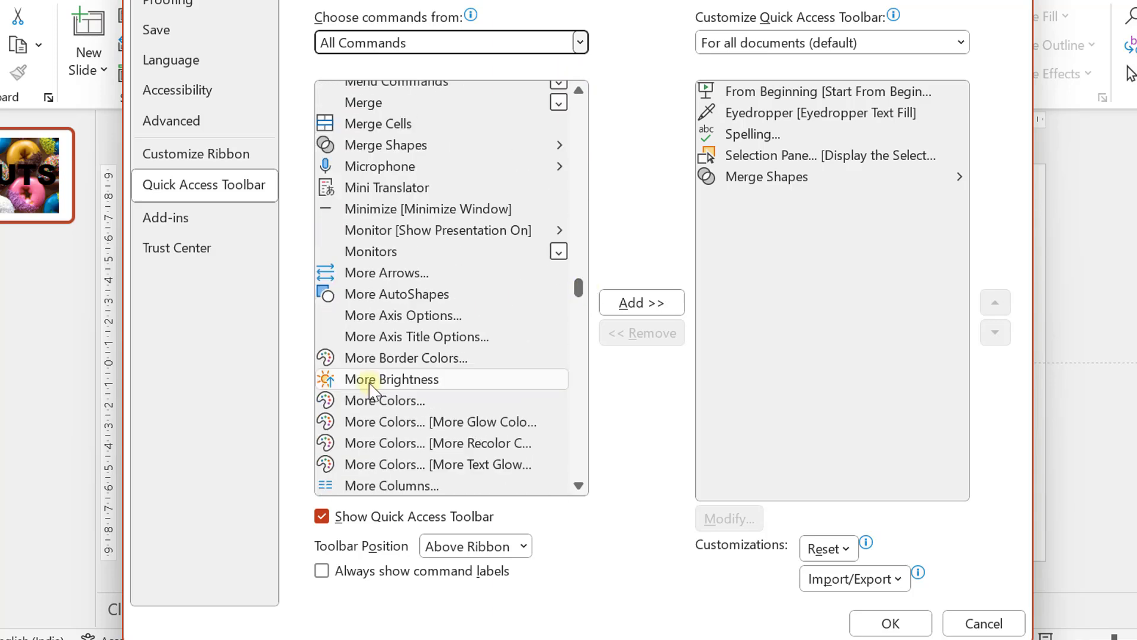
left_click(387, 145)
left_click(633, 305)
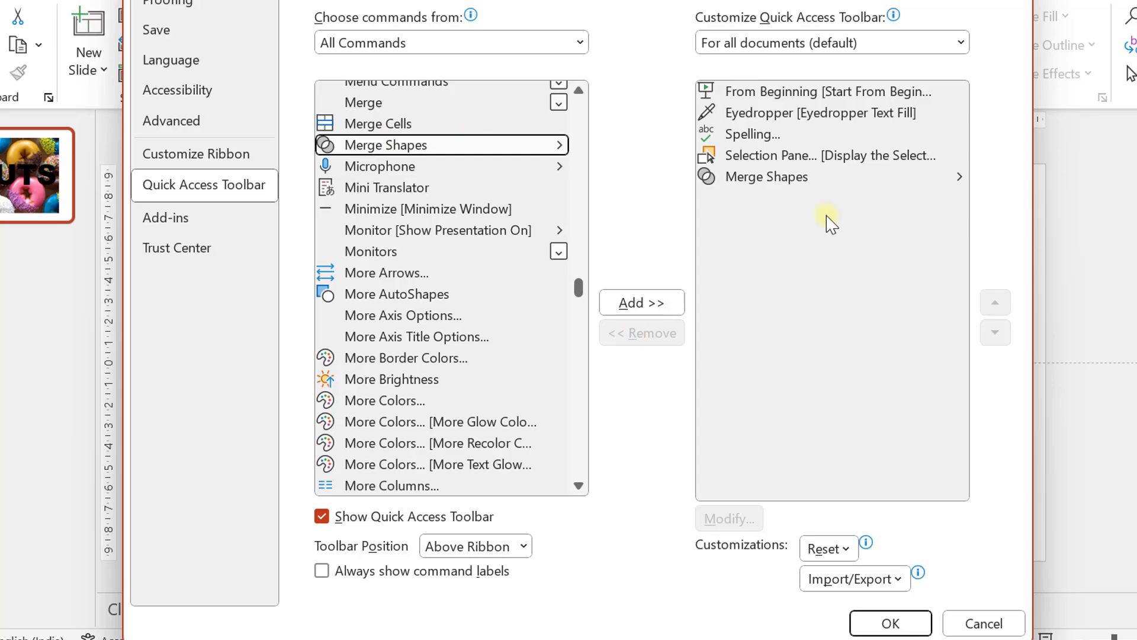
left_click(777, 177)
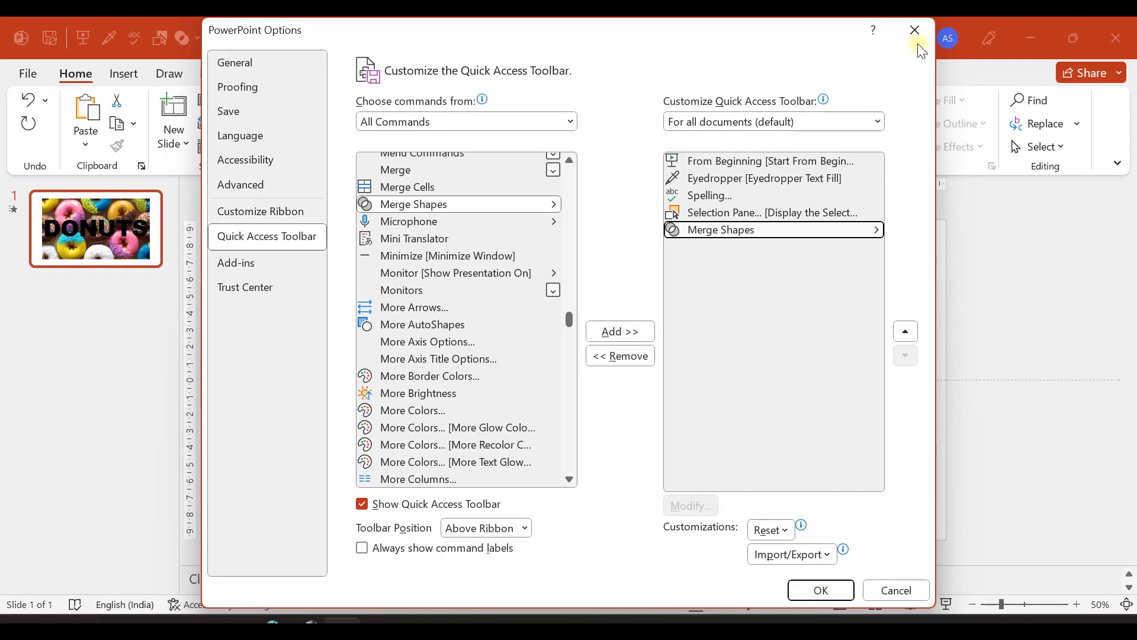
key("Return")
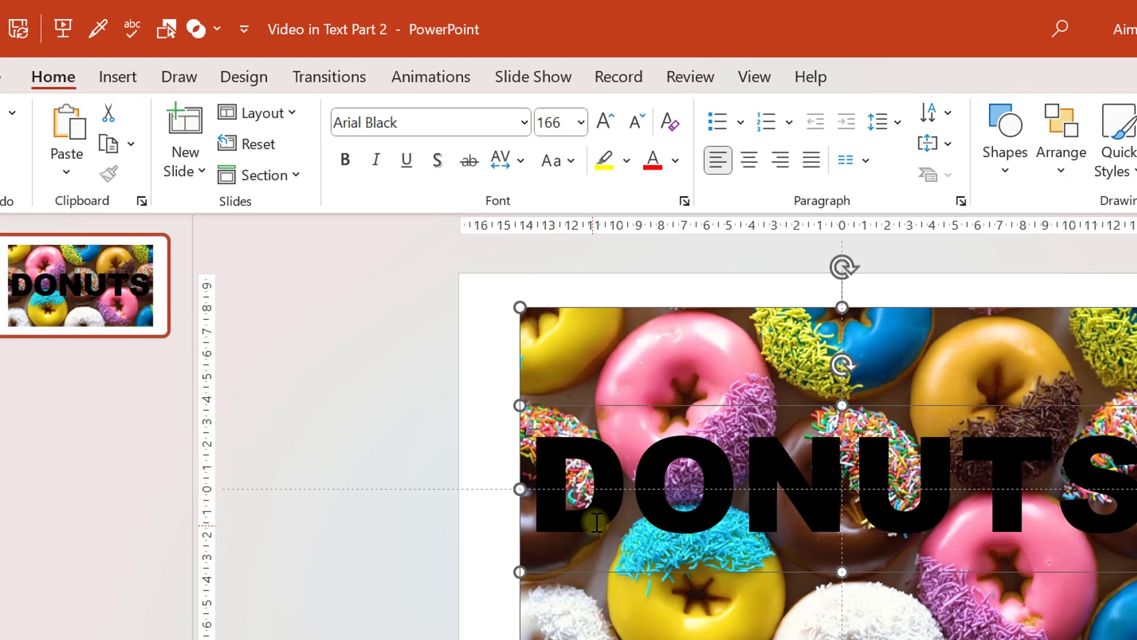
- Intersect the donut video with the DONUTS text using Merge Shapes and play the result
left_click(216, 30)
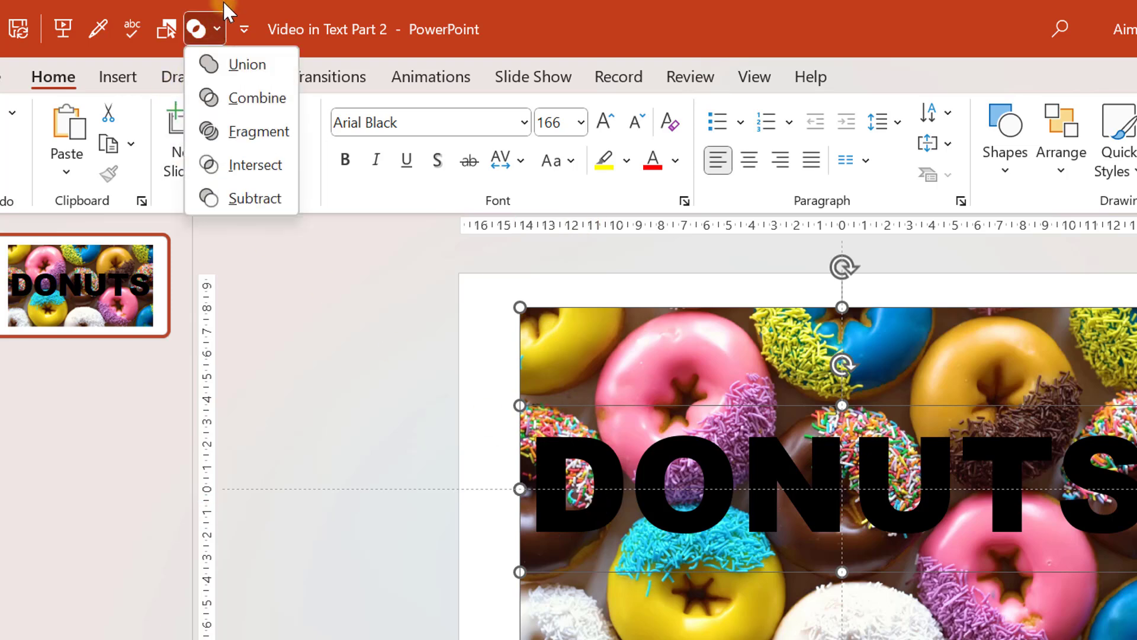
left_click(256, 167)
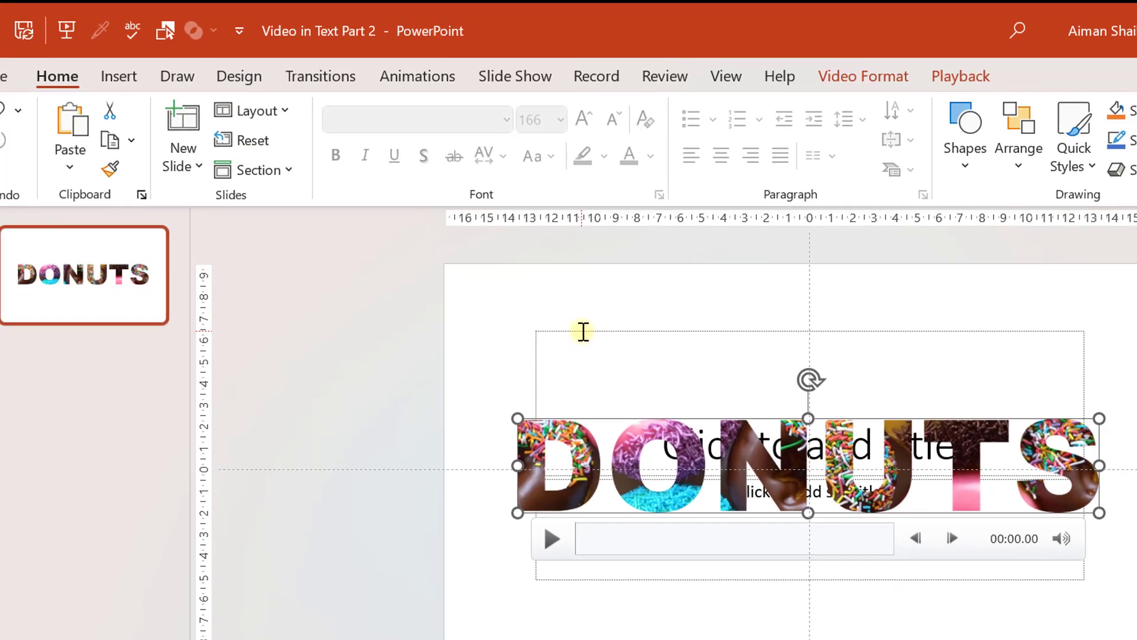
left_click(584, 332)
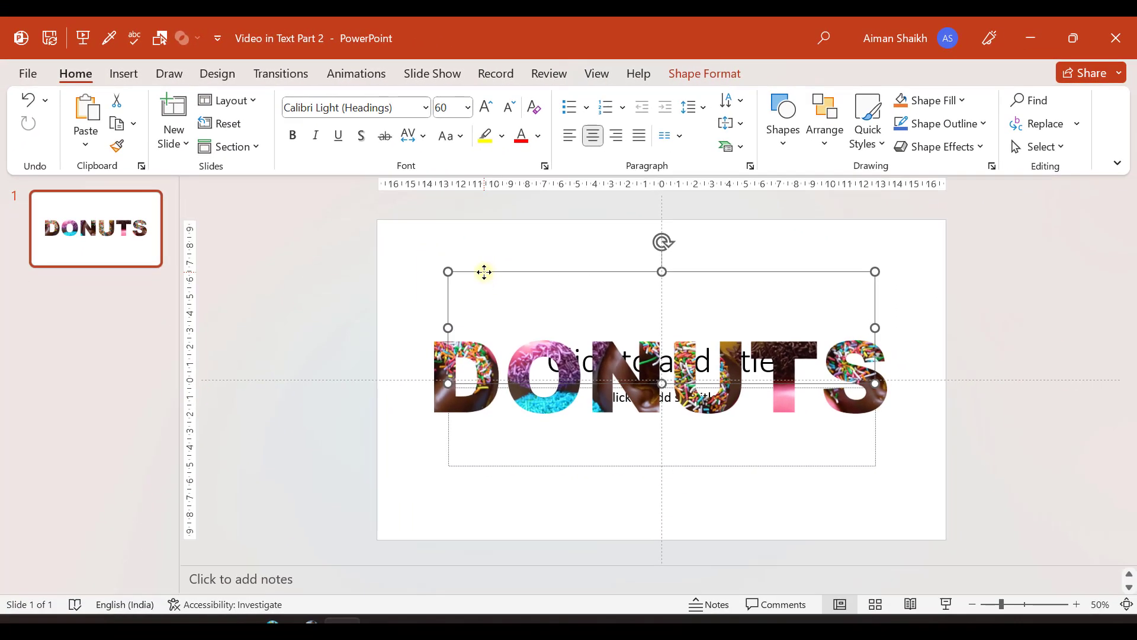
left_click(477, 402)
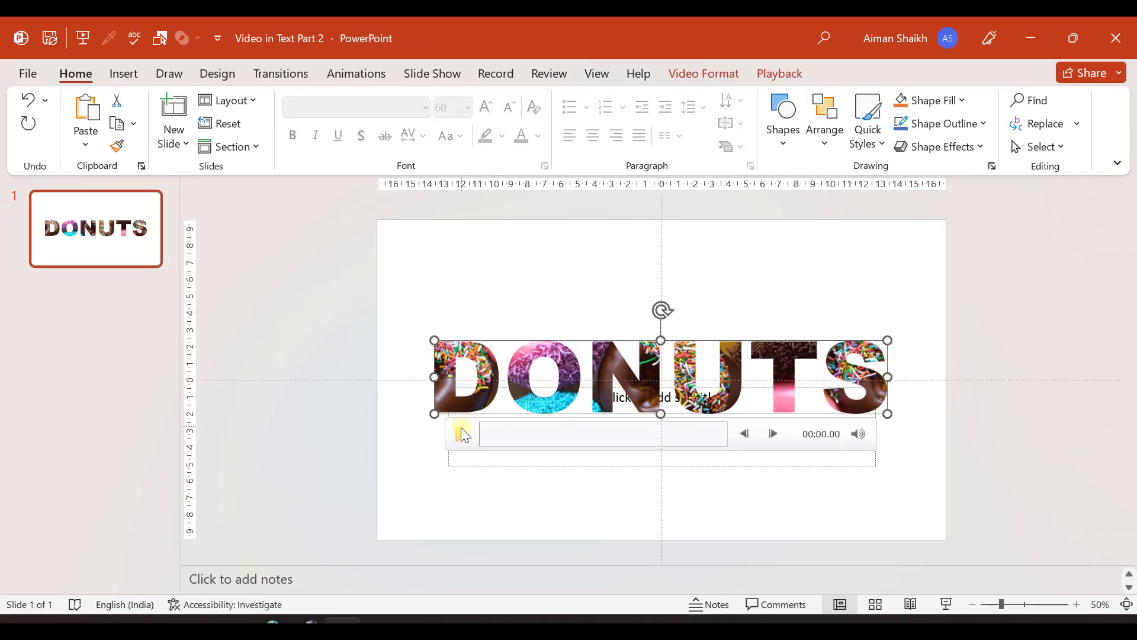
left_click(461, 435)
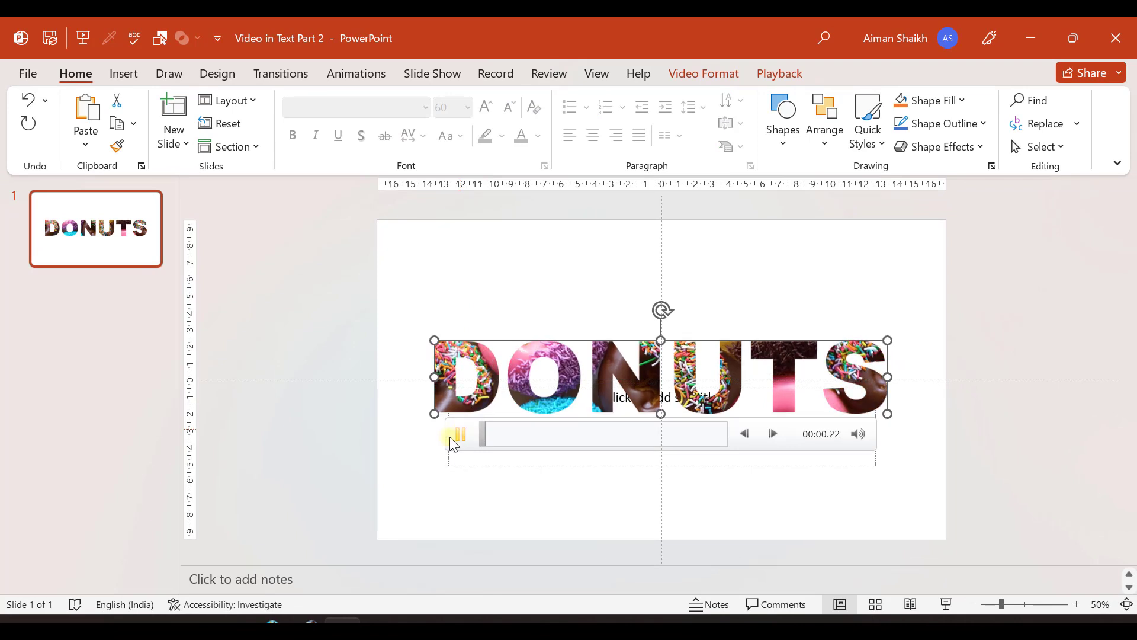
- Stretch the video-filled DONUTS letters taller by dragging the bottom handle
left_click(409, 453)
left_click(508, 466)
left_click(508, 468)
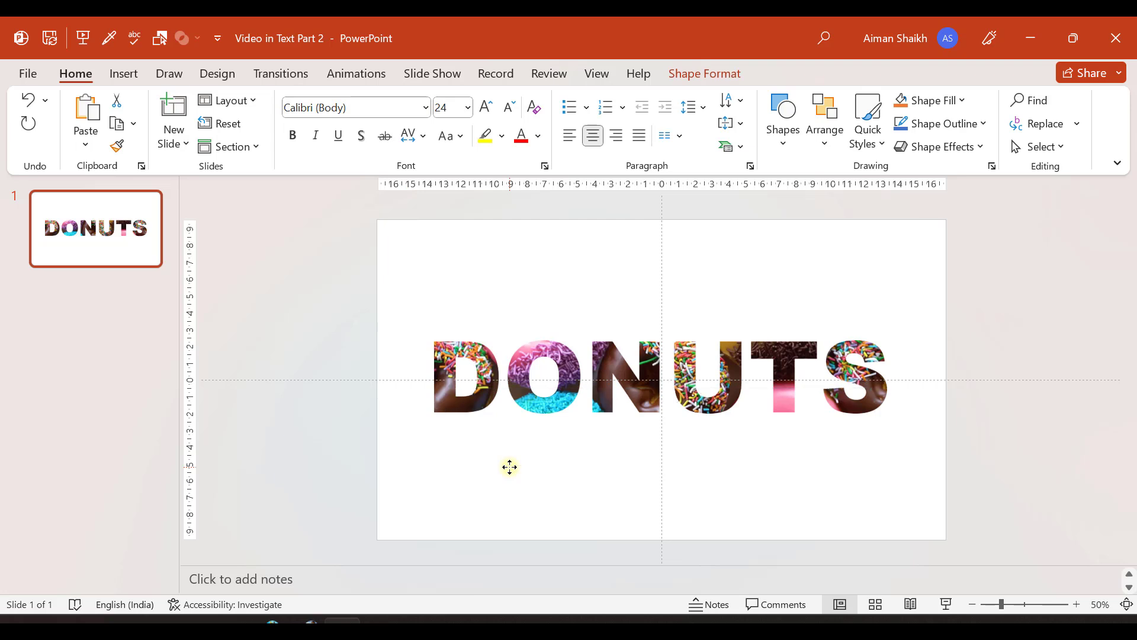
left_click(510, 395)
left_click_drag(661, 418, 632, 395)
- Give the DONUTS video a Black video border
left_click(396, 307)
left_click(484, 337)
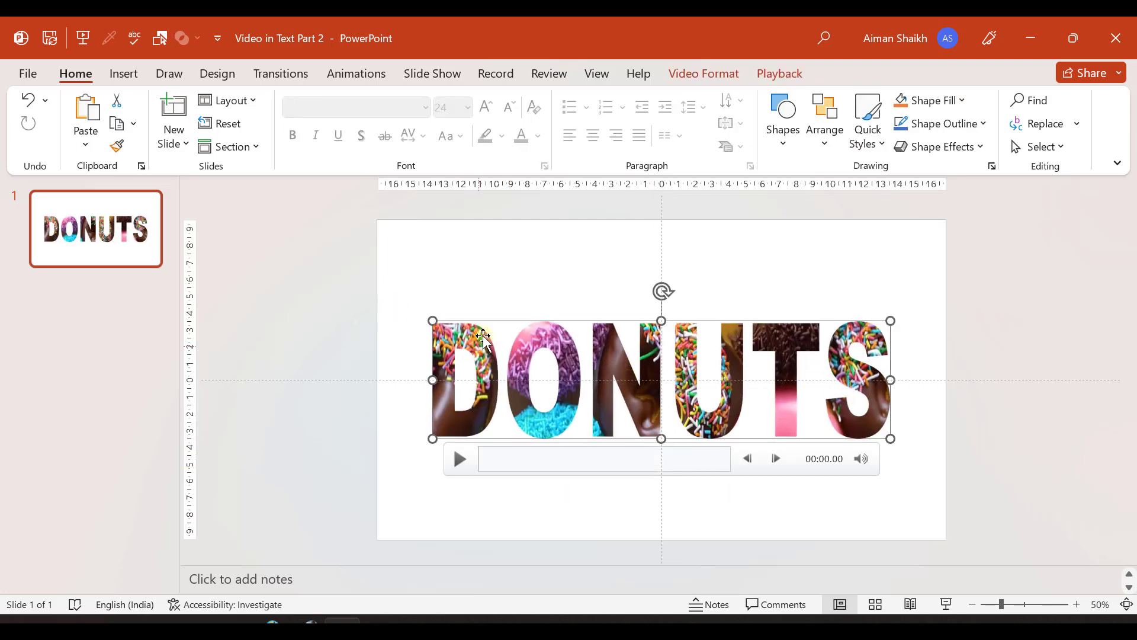
left_click(711, 77)
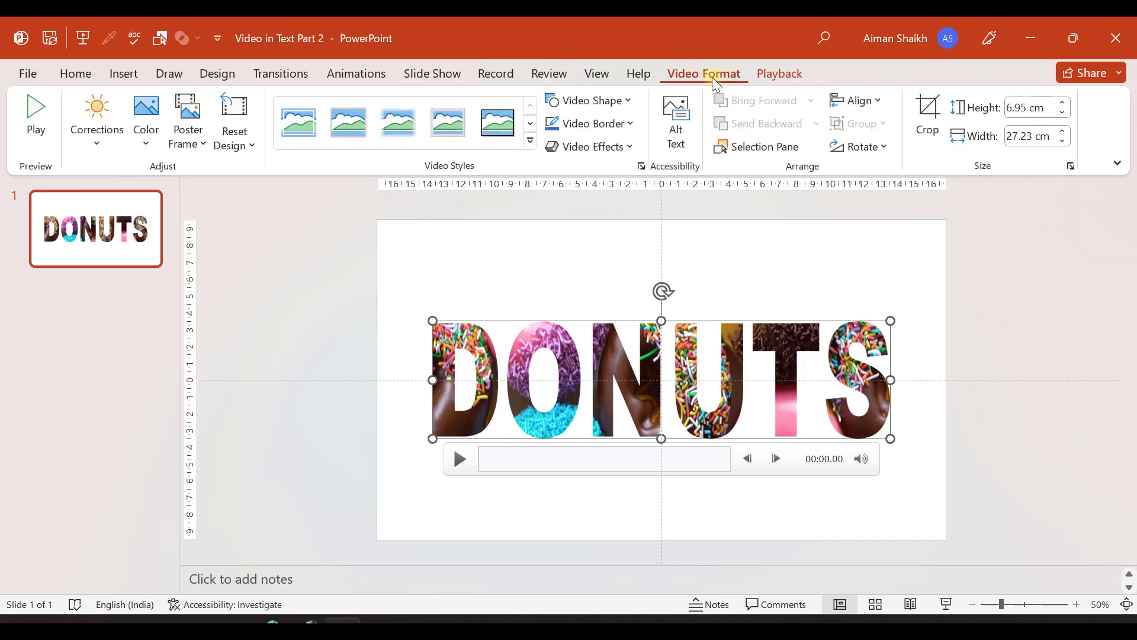
left_click(625, 126)
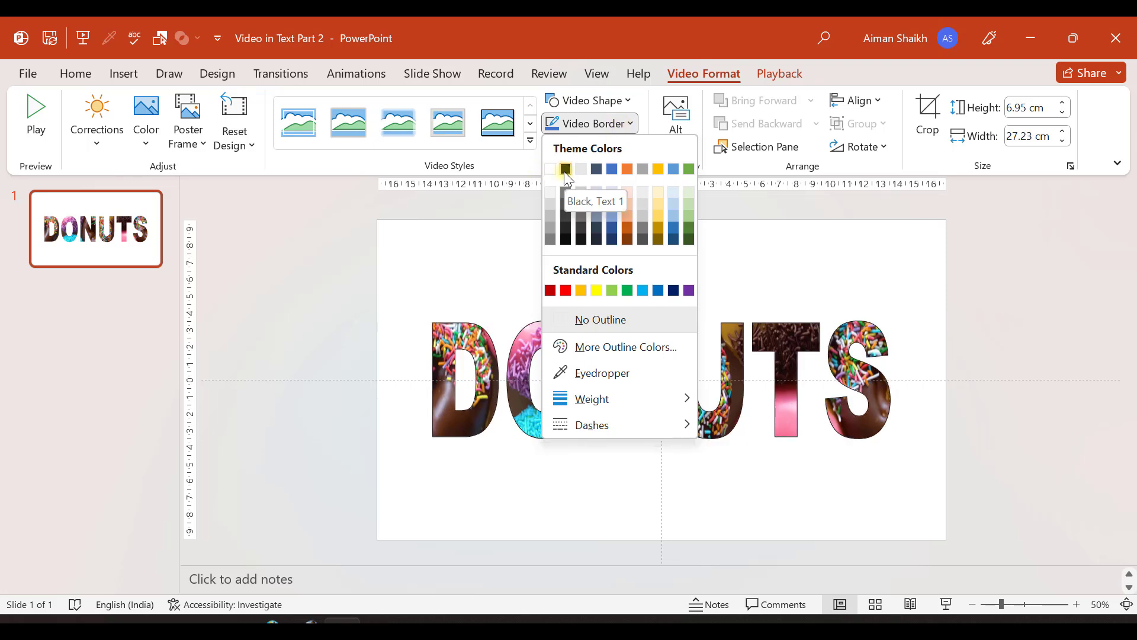
left_click(566, 170)
- Set the video border weight to 3 pt and preview the outlined letters playing
left_click(632, 125)
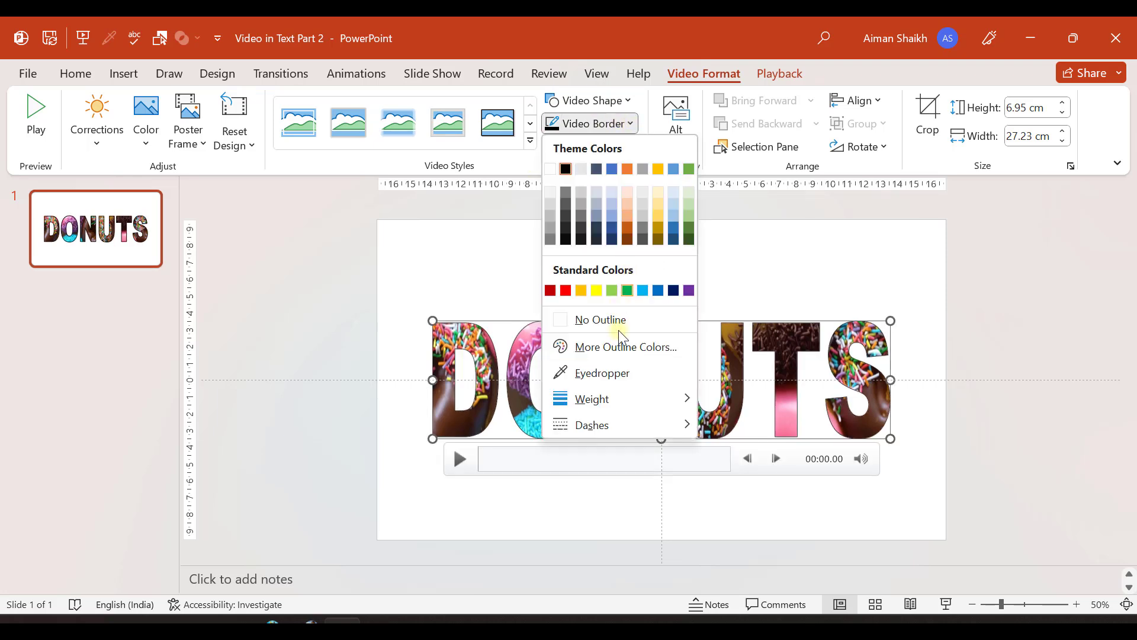
mouse_move(652, 399)
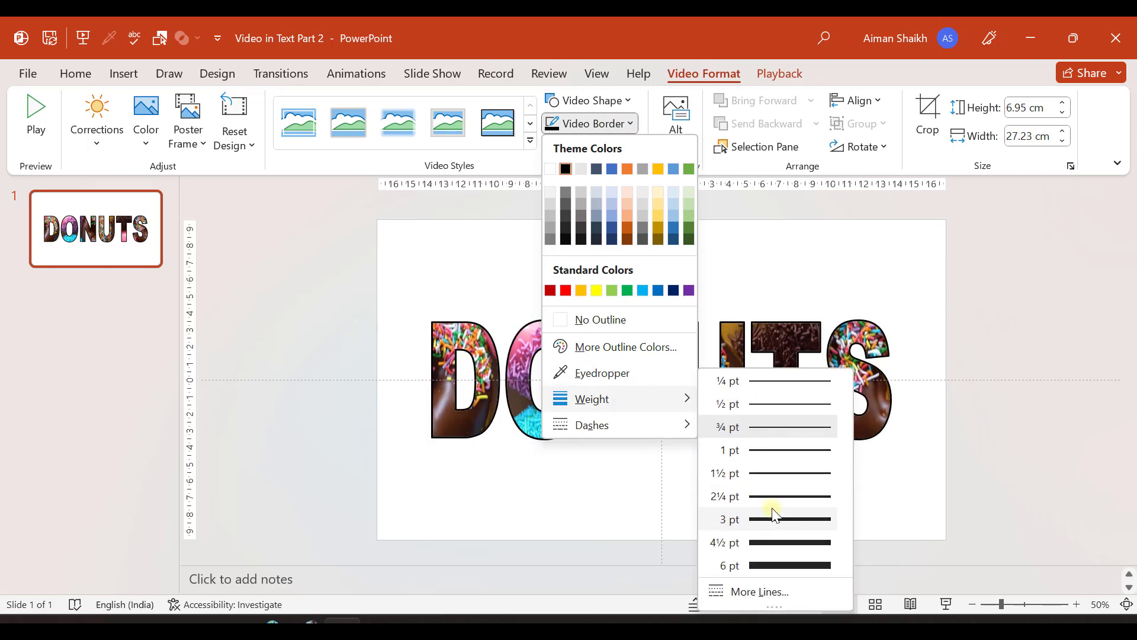
left_click(781, 523)
left_click(459, 461)
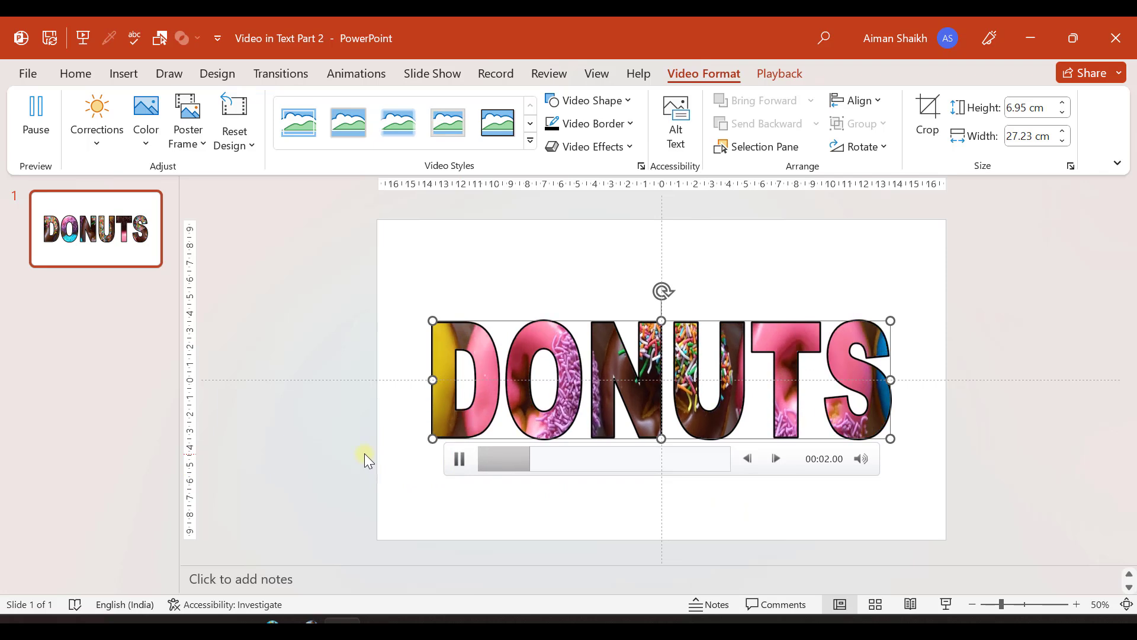
left_click(402, 273)
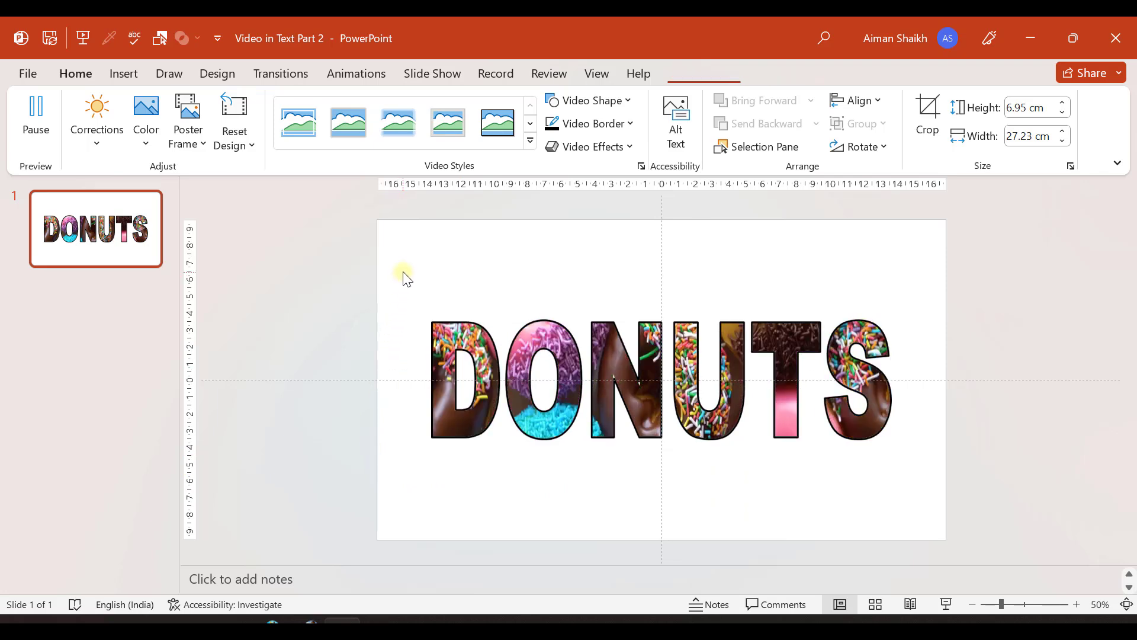
- Set the DONUTS video's Start to Automatically and tick Loop until Stopped
left_click(454, 349)
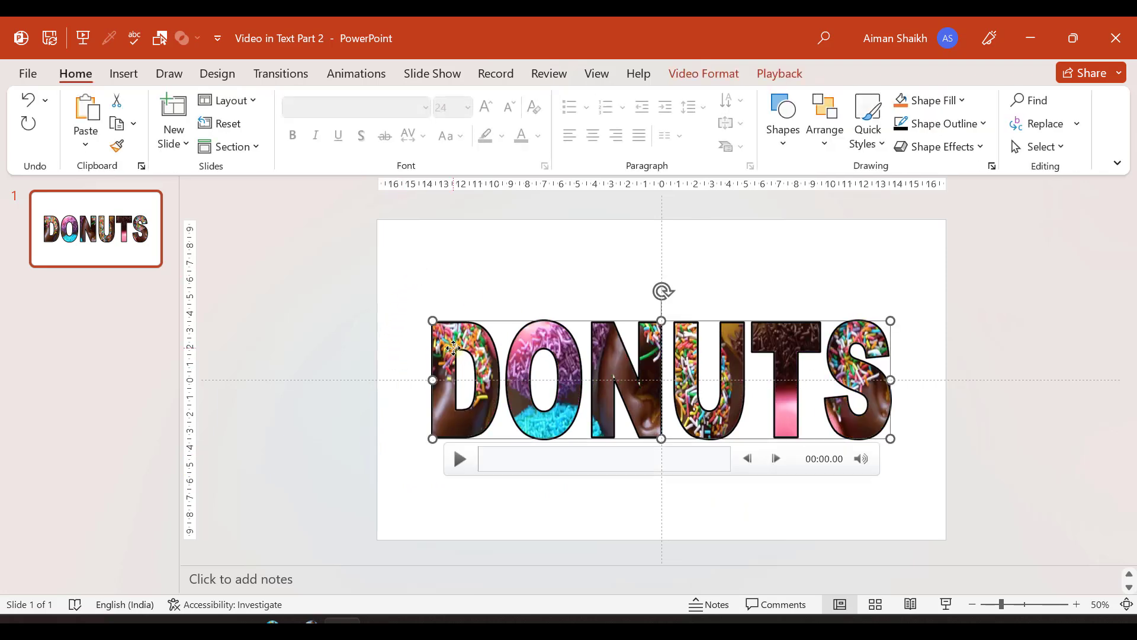
left_click(780, 74)
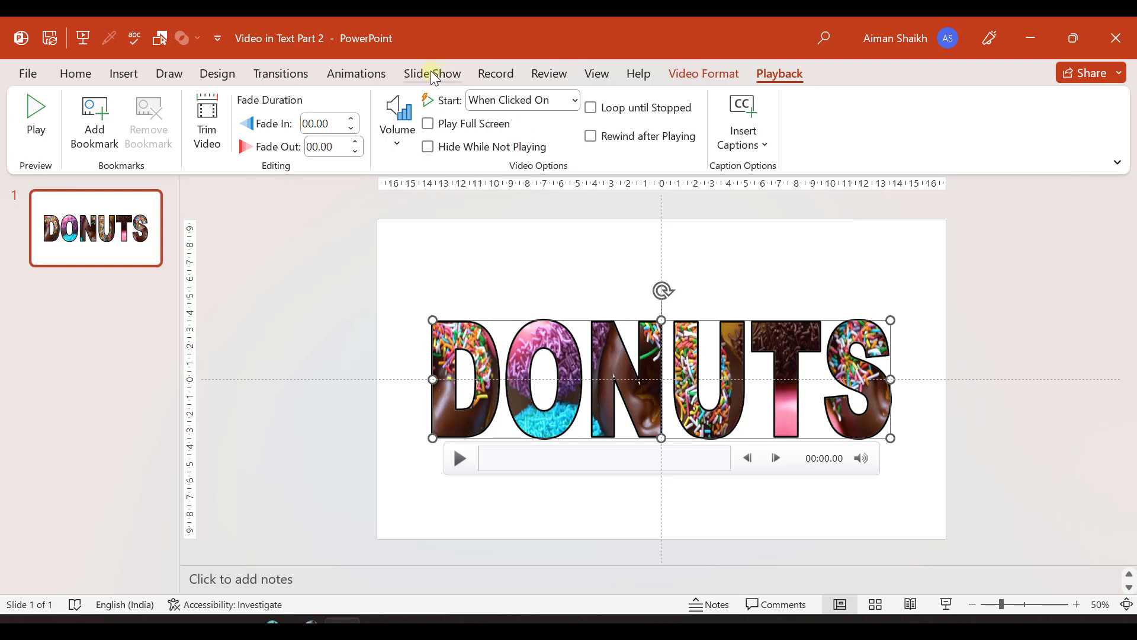
left_click(572, 105)
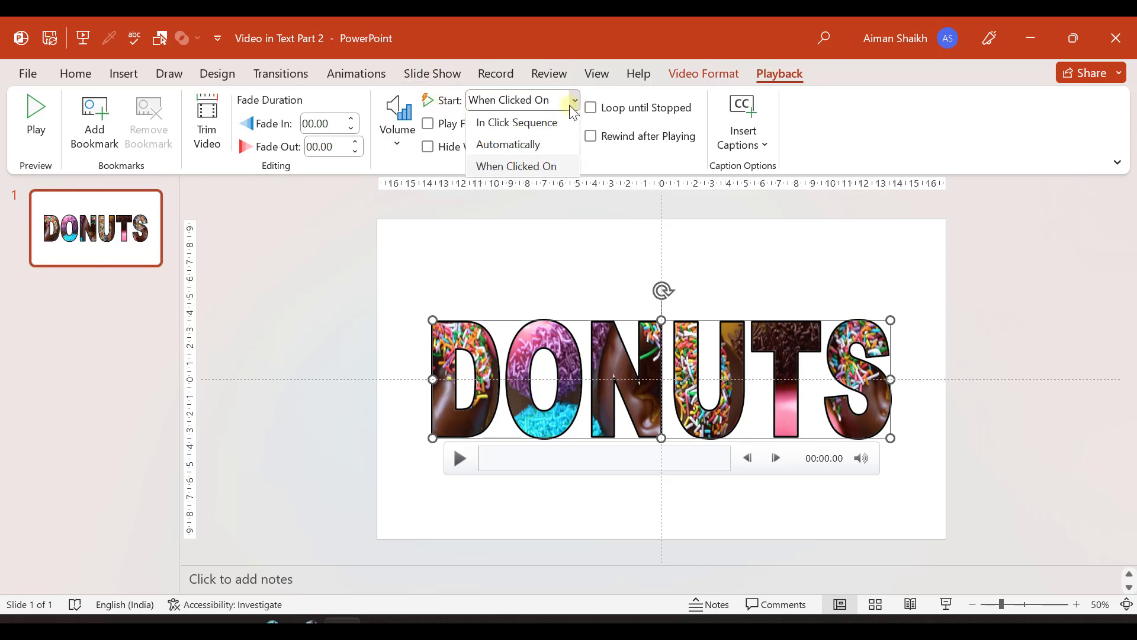
left_click(511, 144)
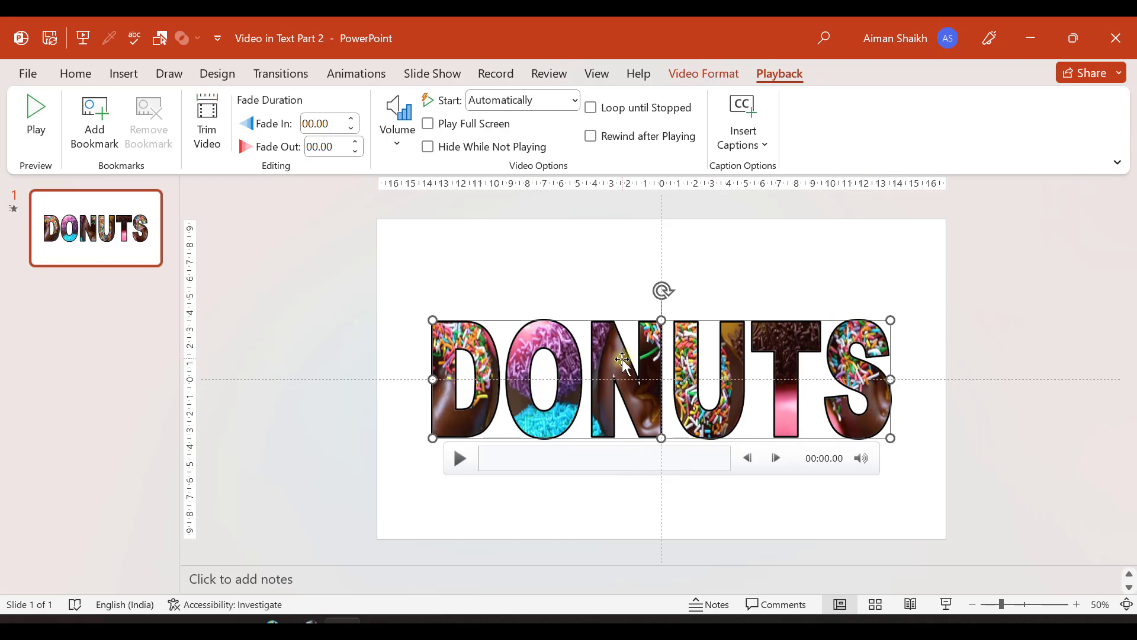
left_click(591, 113)
left_click(404, 411)
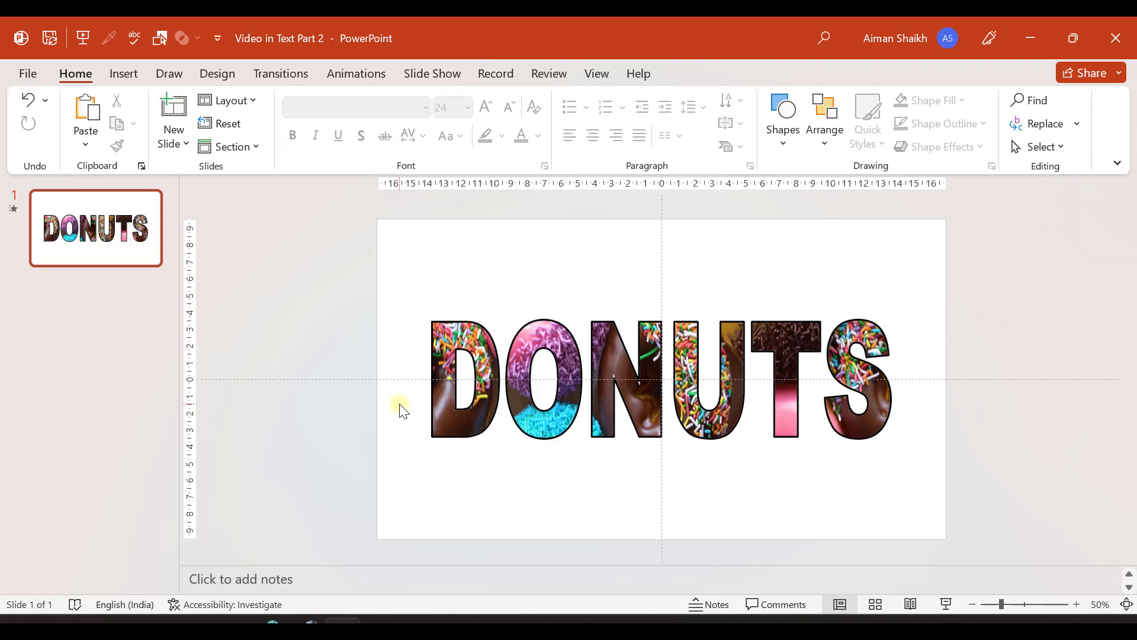